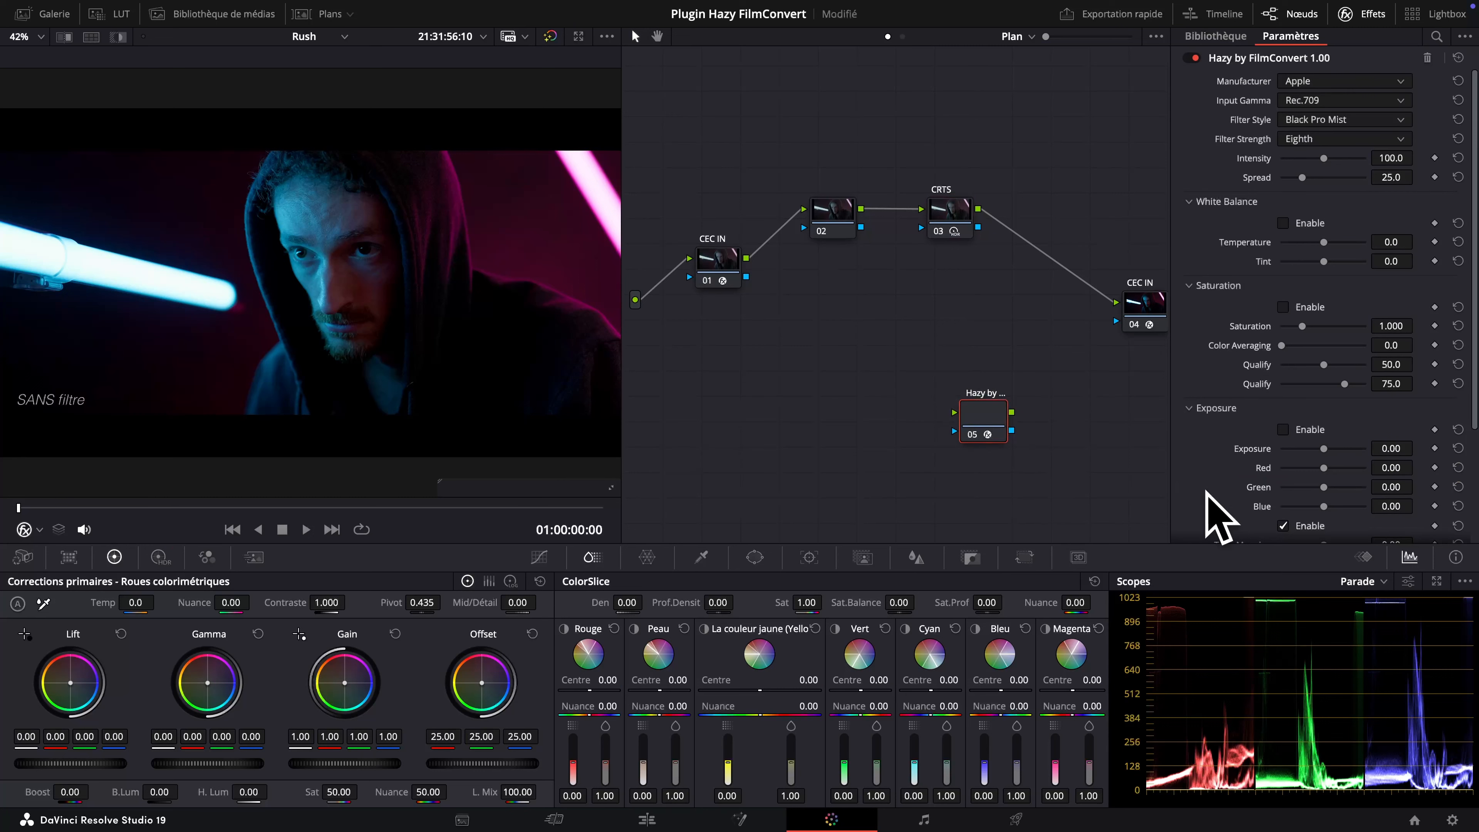
- Undo the unconnected Hazy node, apply Hazy by FilmConvert to node 04 after CRTS instead, and move that node up slightly
key(super+z)
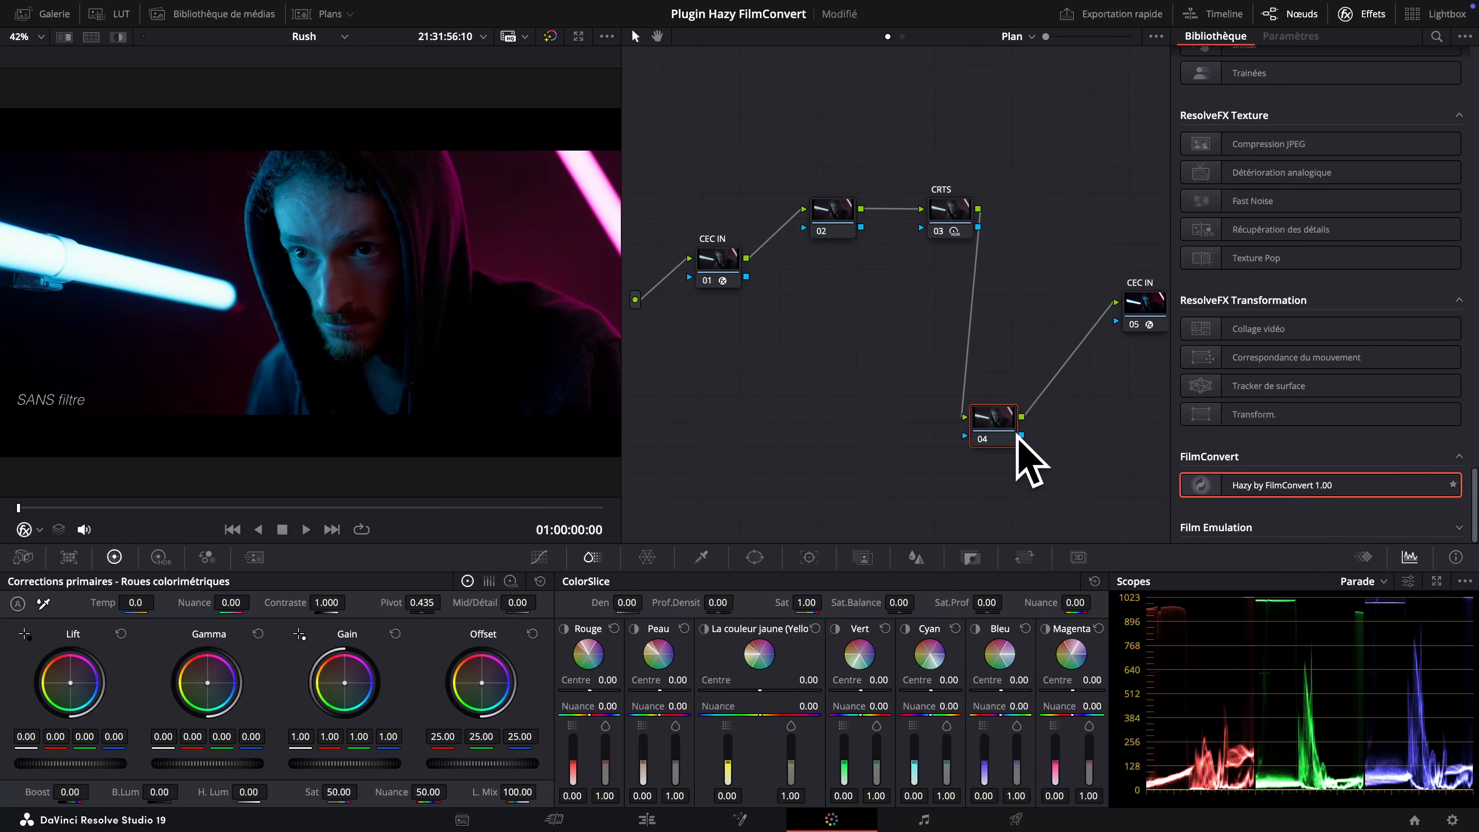
drag(1226, 490, 990, 423)
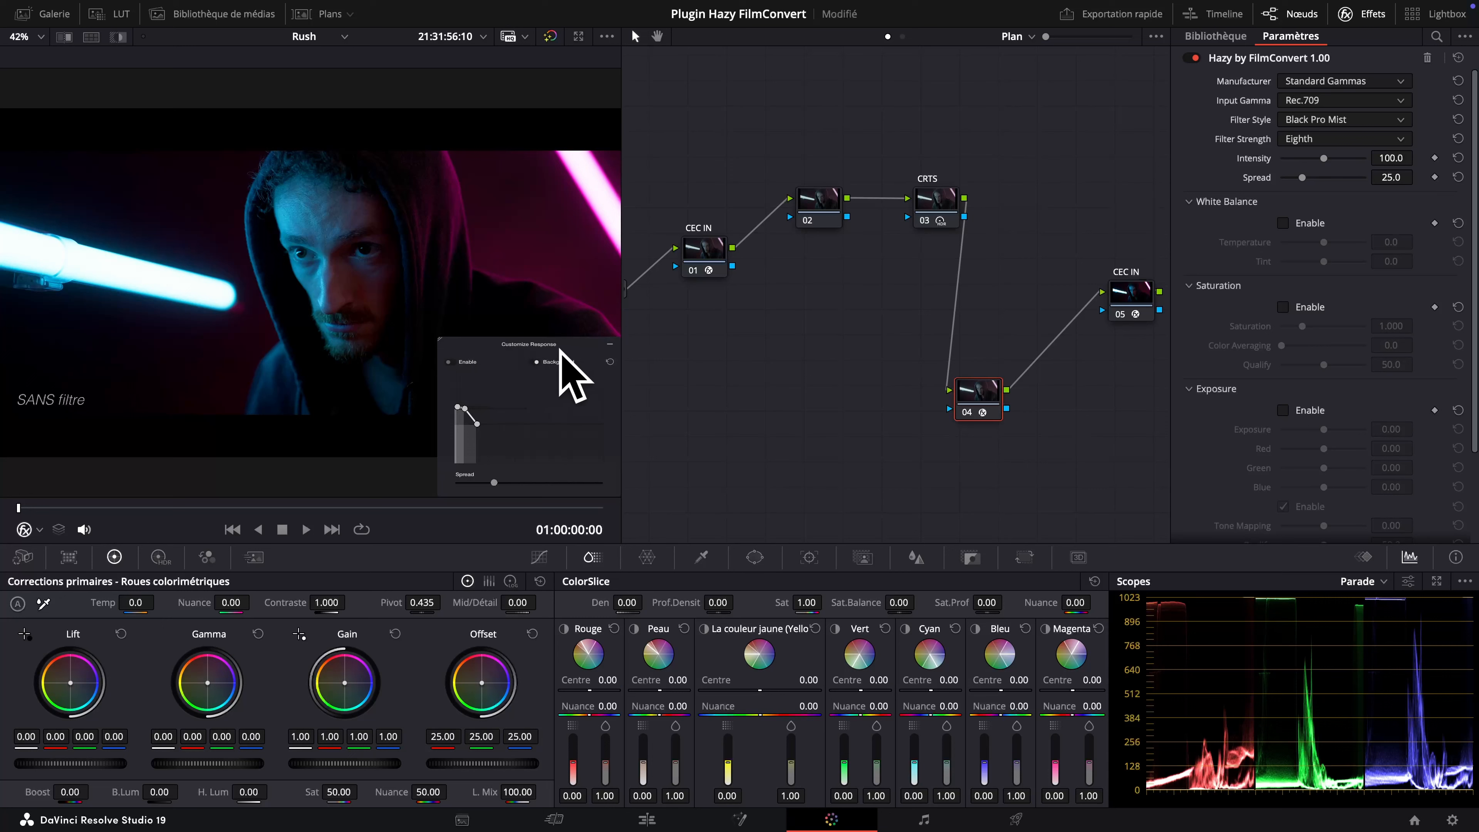
click(607, 342)
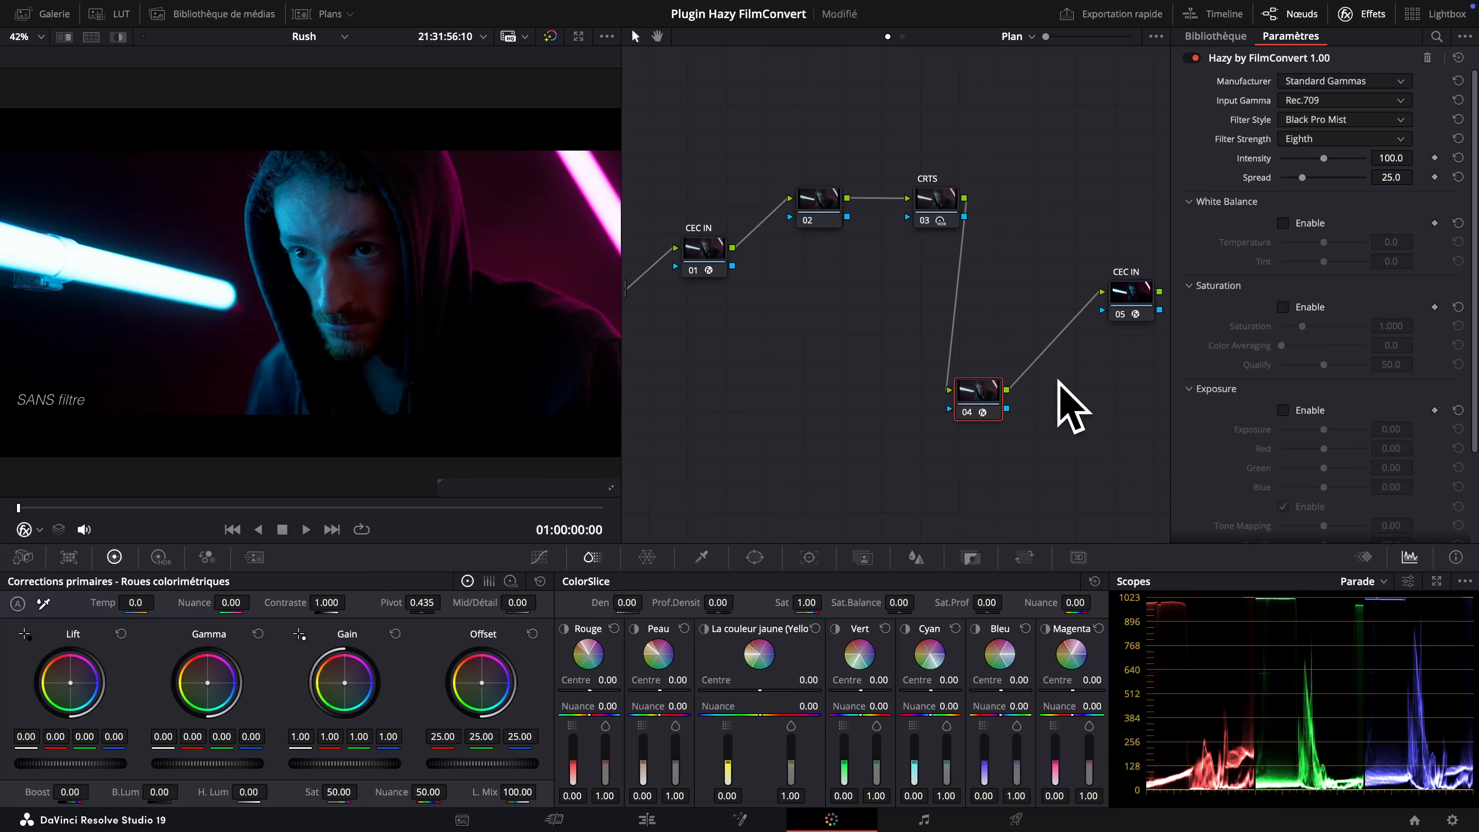
scroll(1063, 373, right, 1)
drag(959, 382, 975, 332)
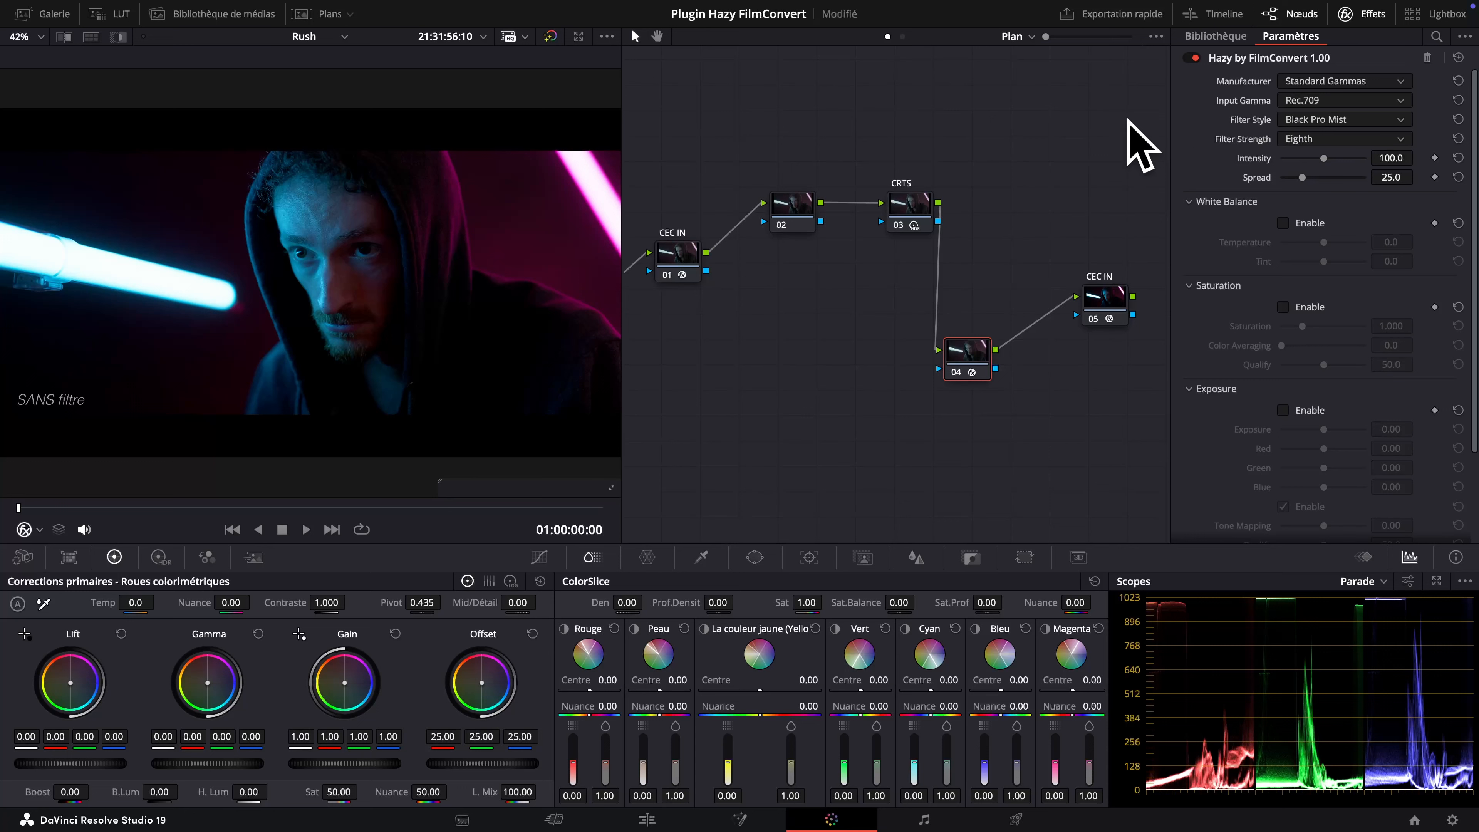
- Look through the Manufacturer and Input Gamma options of the Hazy effect
click(1284, 83)
click(1319, 101)
click(1297, 118)
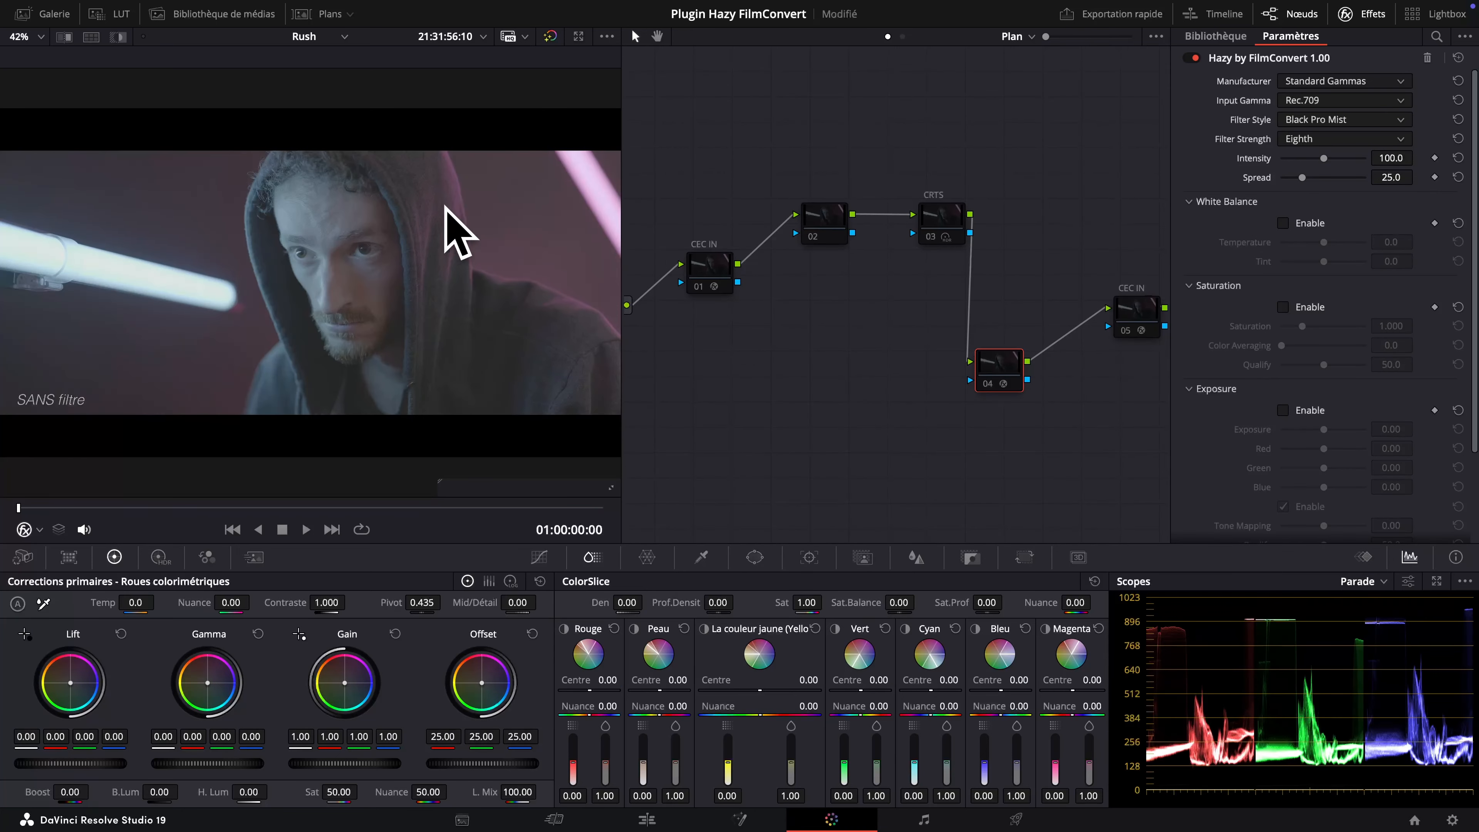
- Check the colour space conversion settings of node 01, and enable the output conversion node 05
click(720, 254)
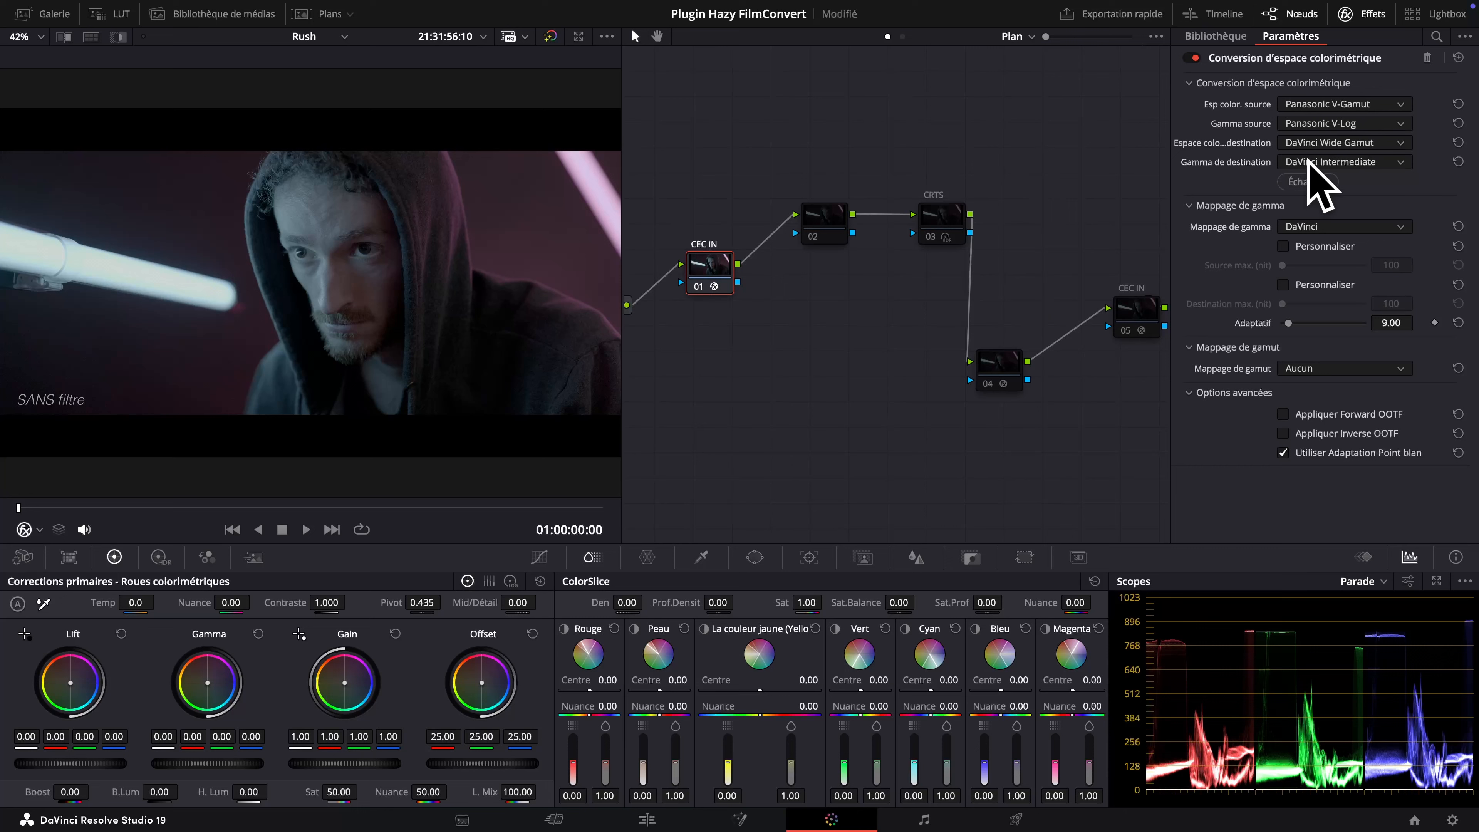
drag(1014, 258, 999, 255)
click(1139, 314)
key(super+d)
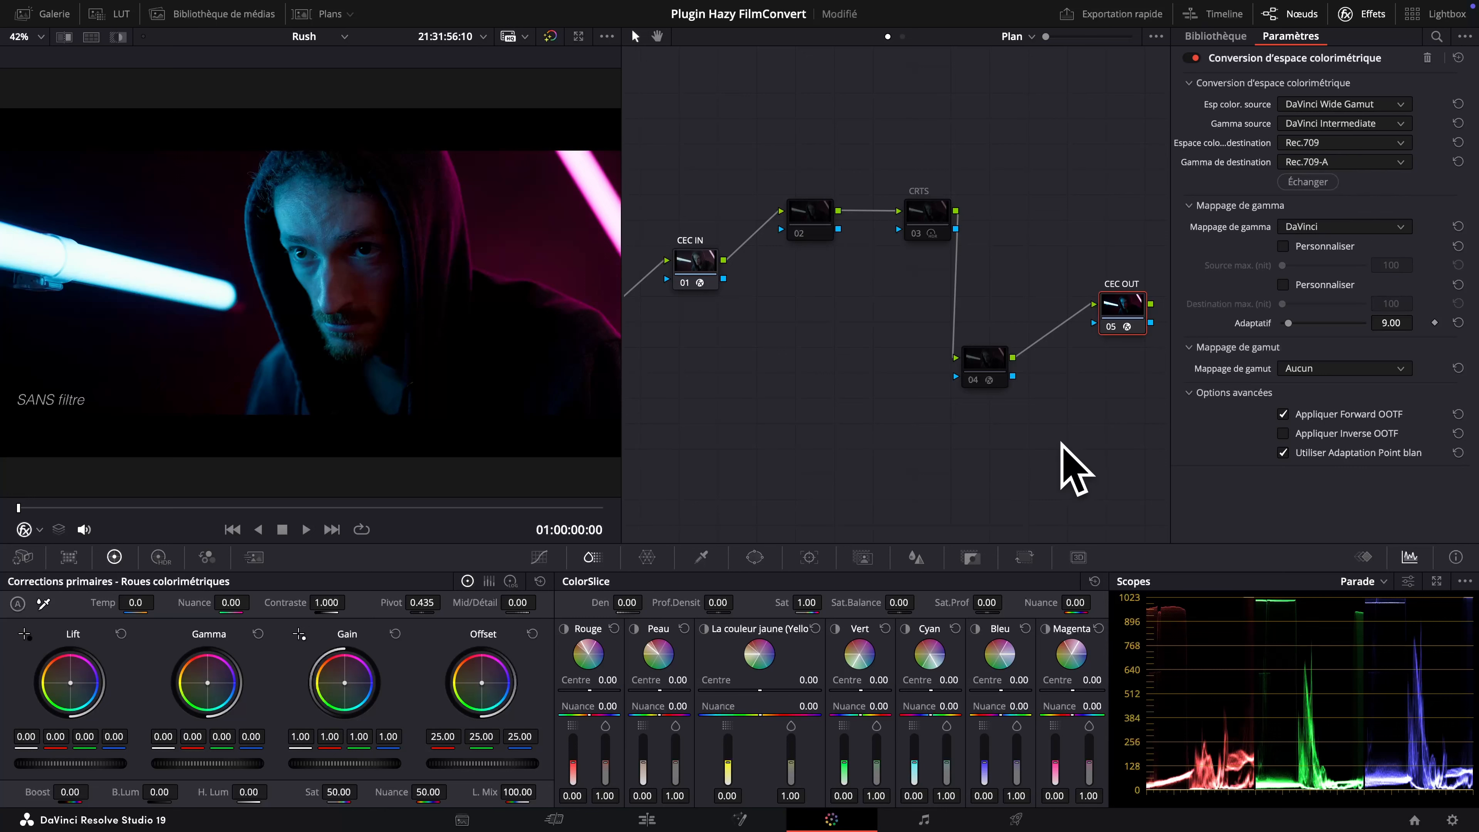
- Rearrange the node graph with HAZY below CRTS, CEC OUT to the upper right of HAZY, and CEC IN slightly higher
drag(985, 359, 1012, 314)
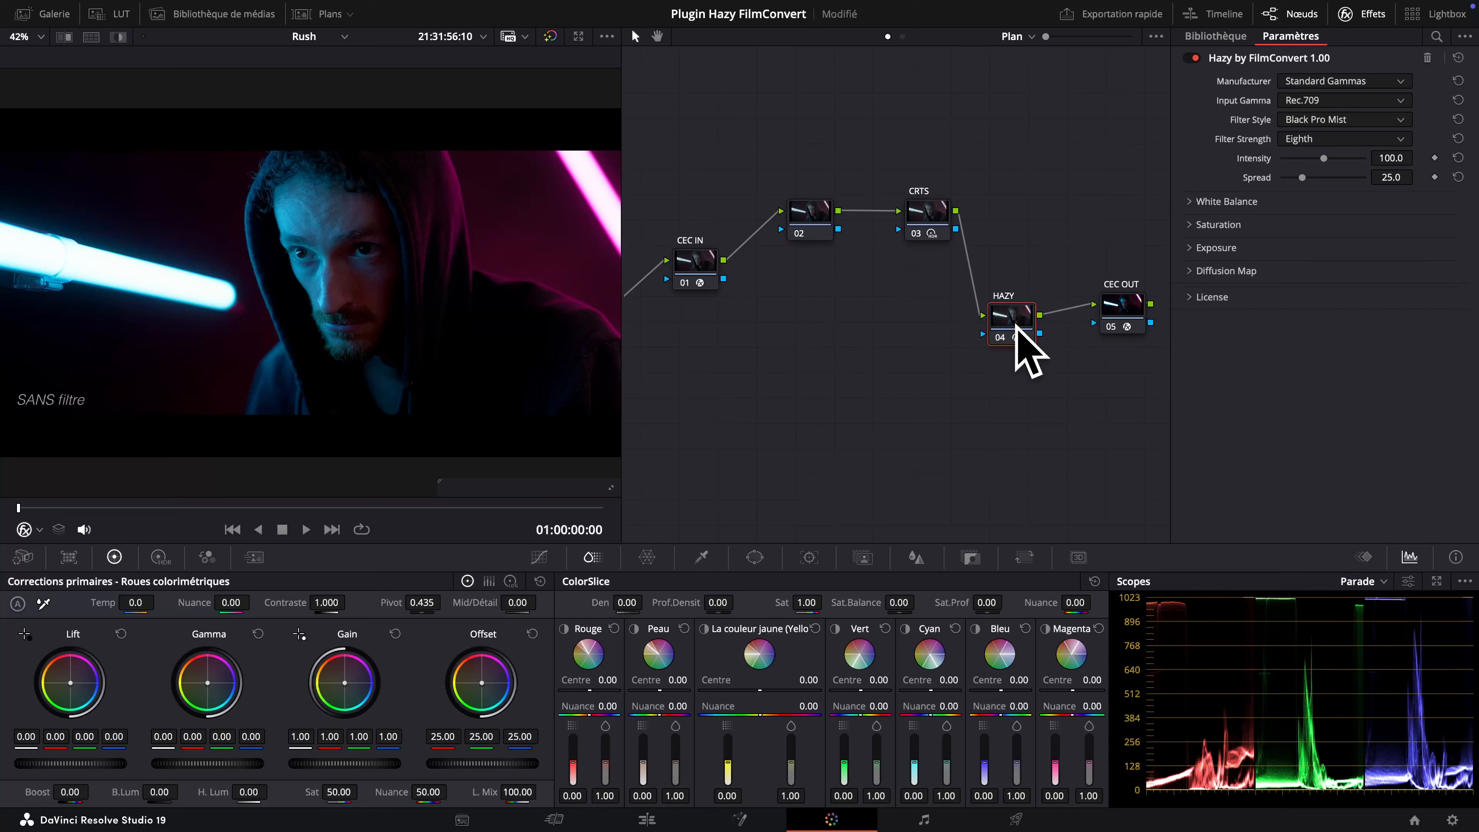
drag(1007, 329, 948, 361)
drag(1123, 316, 1026, 267)
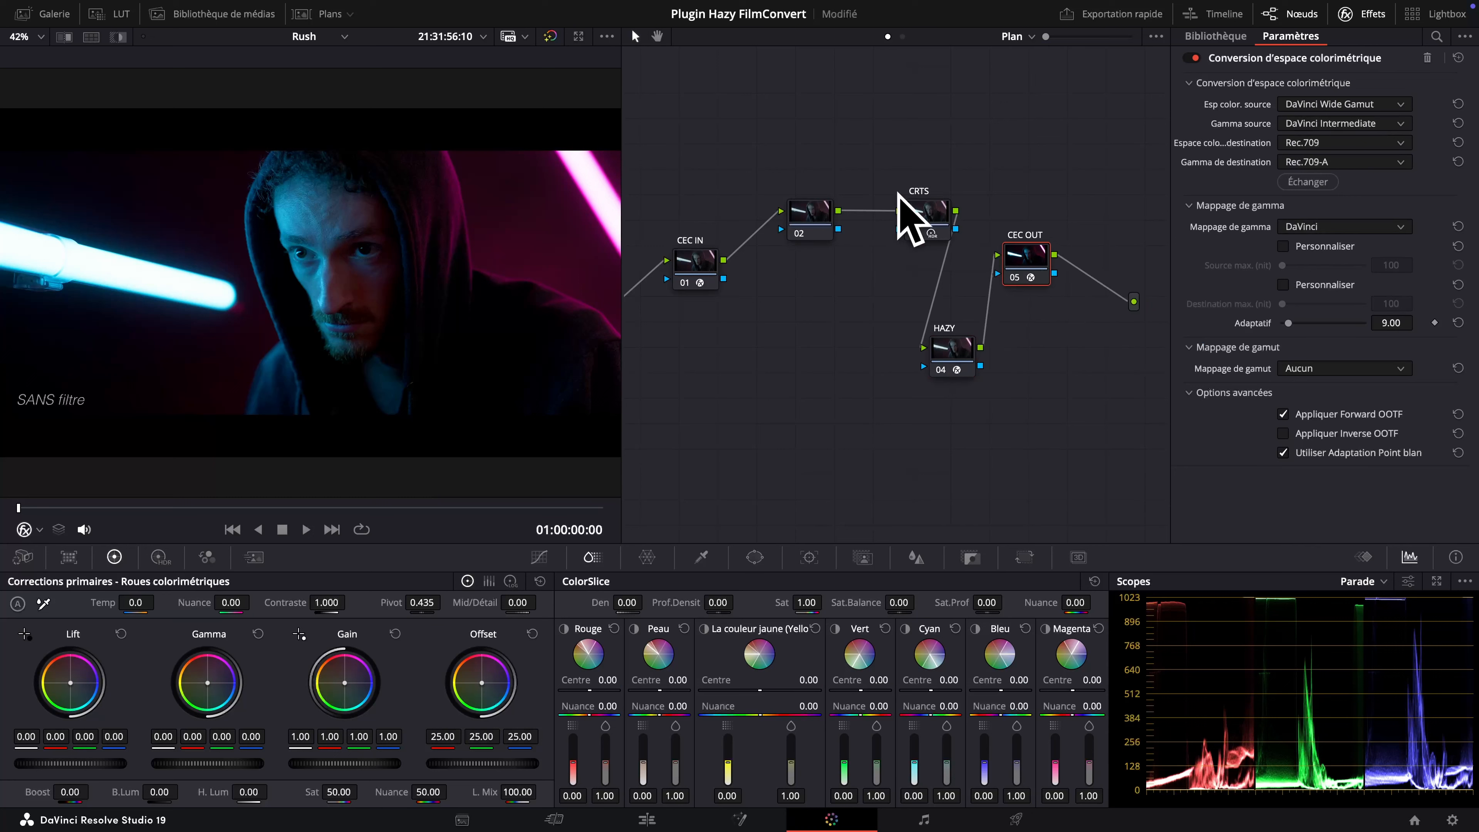
drag(699, 261, 707, 238)
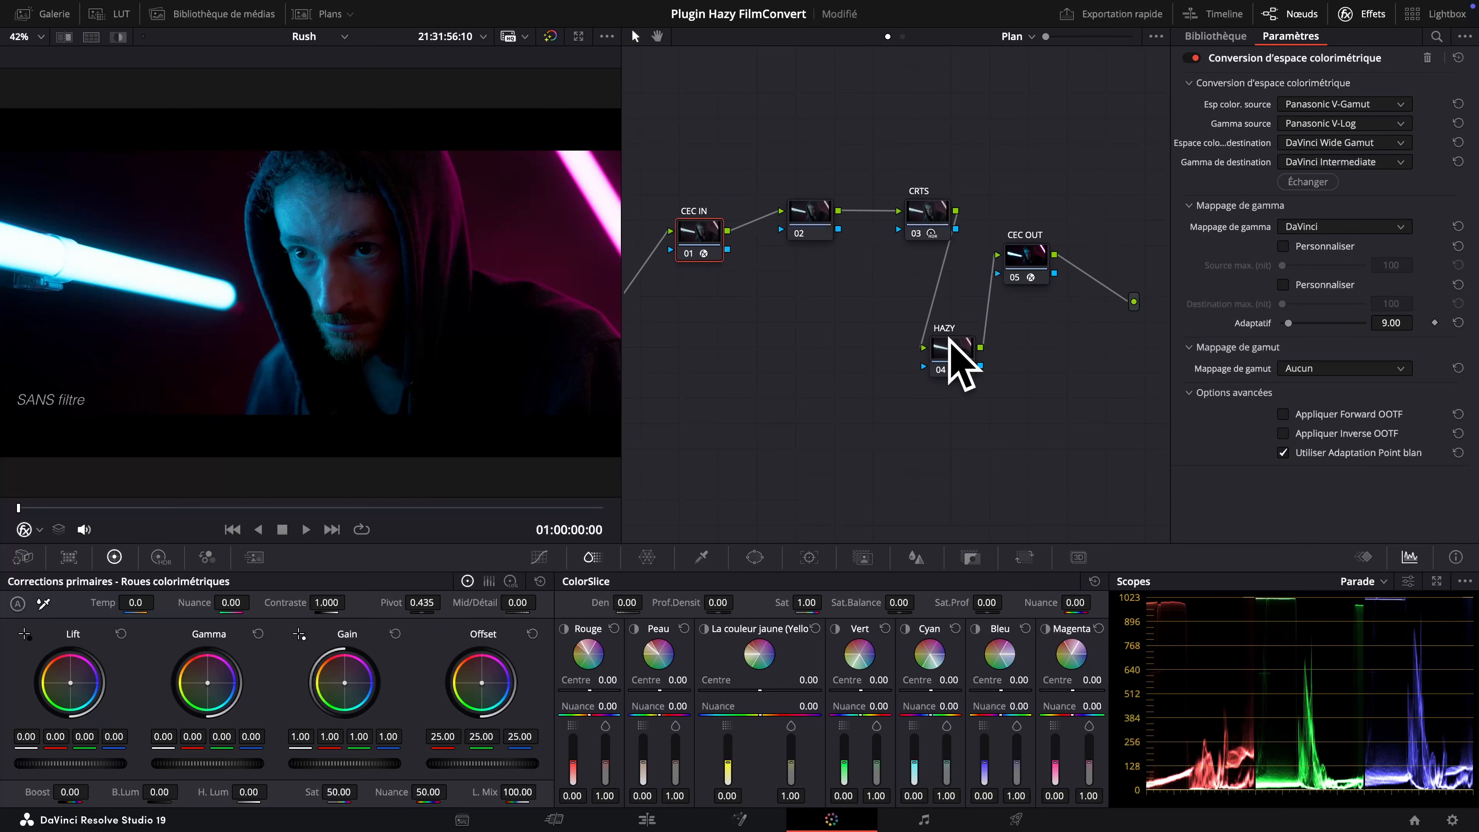
drag(951, 357, 926, 374)
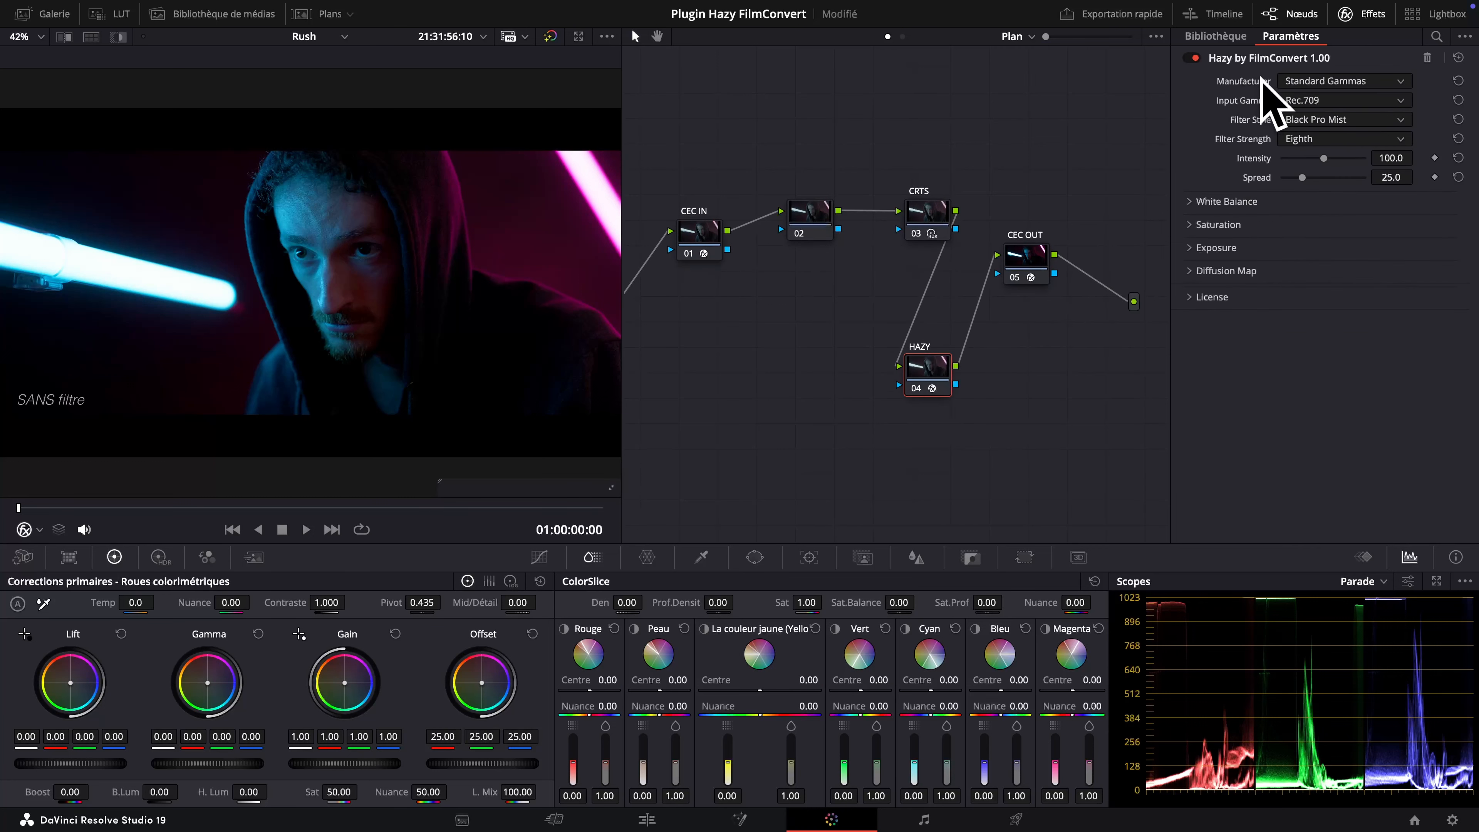
- Check the CEC IN conversion, and set the HAZY node's Manufacturer to Blackmagic Design and its Input Gamma to DaVinci Intermediate
click(687, 227)
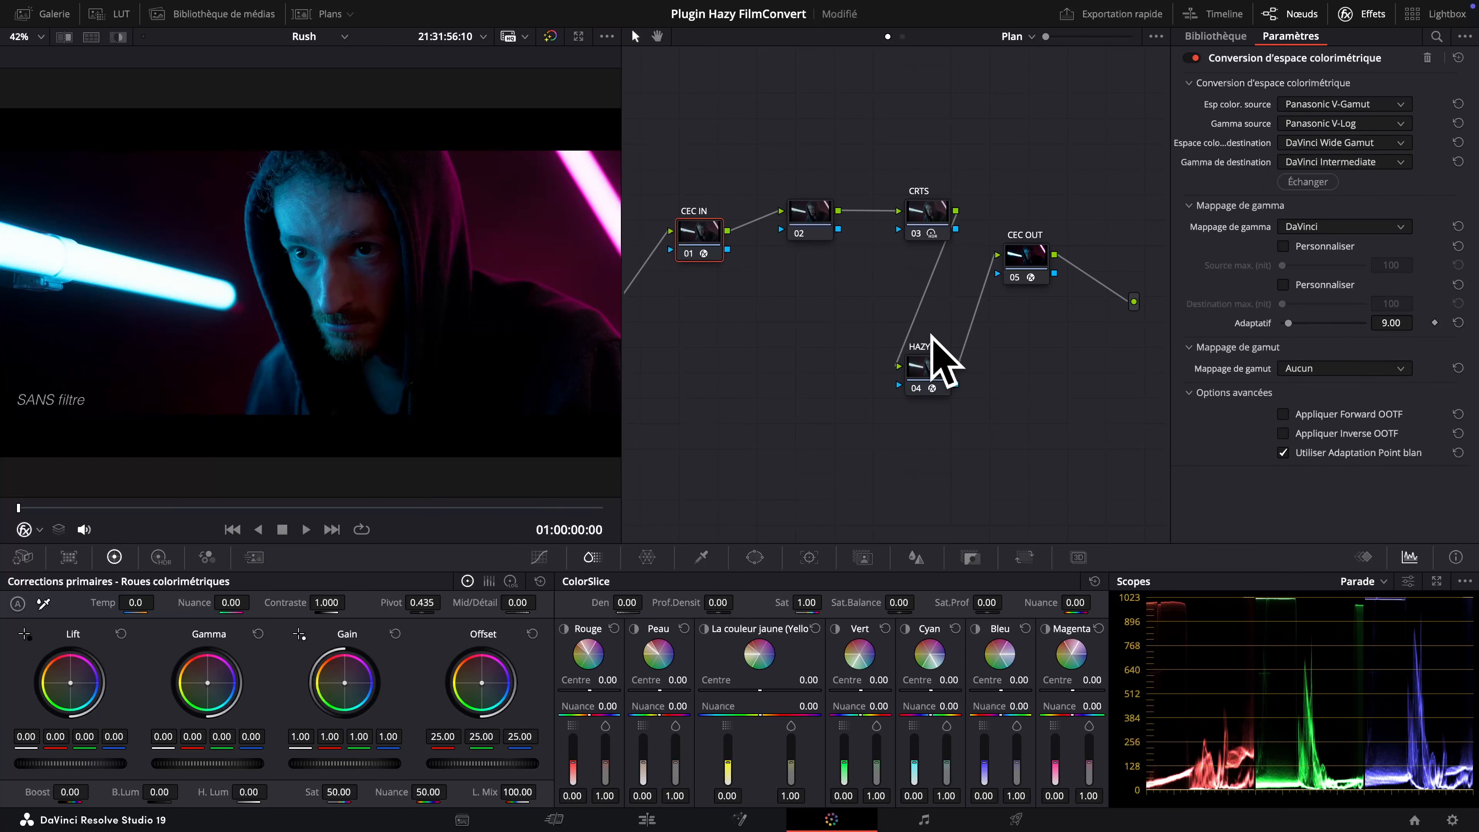
click(926, 351)
click(1317, 81)
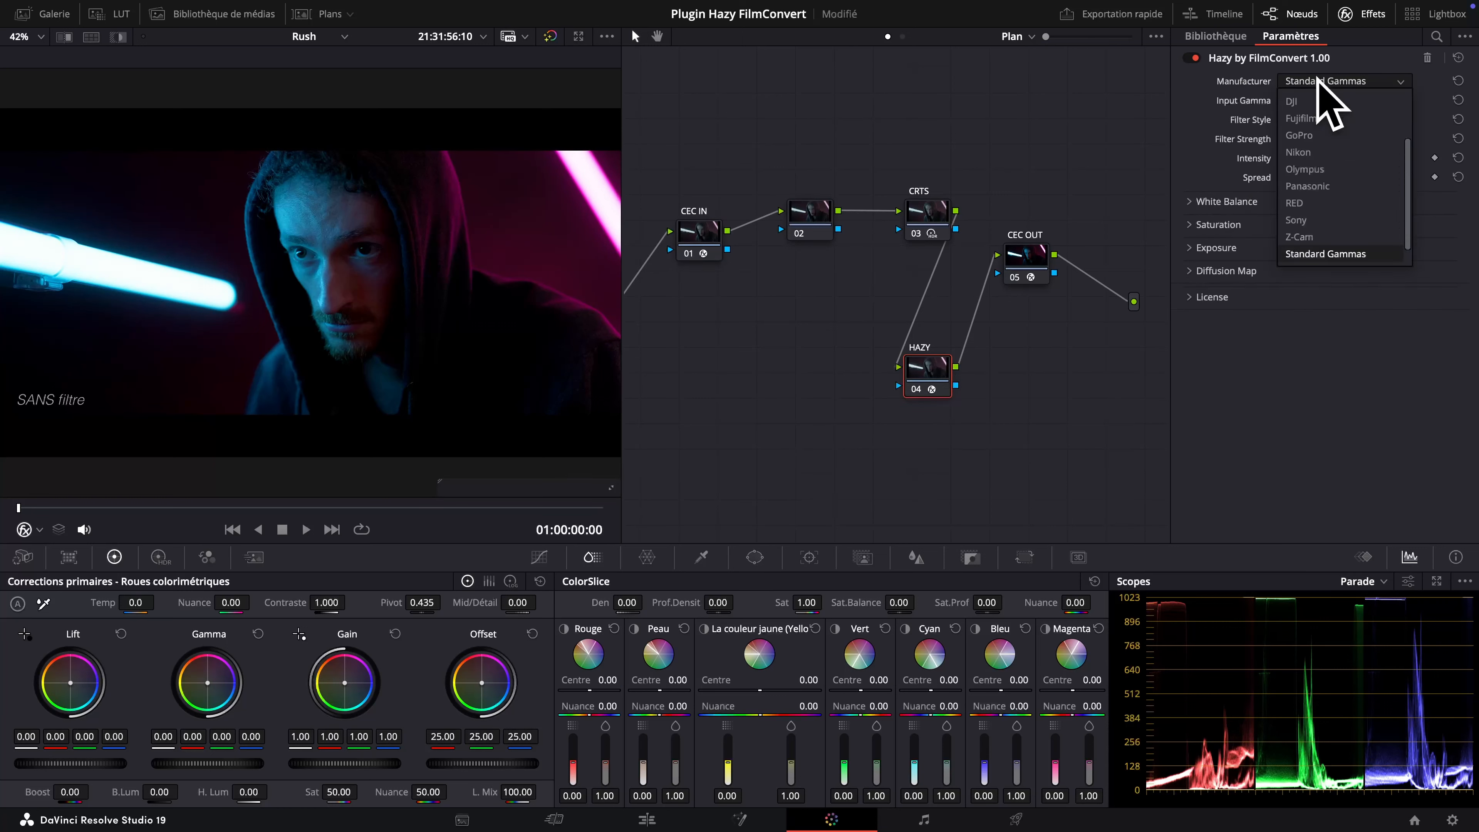
scroll(1343, 163, up, 5)
click(1335, 136)
click(1320, 100)
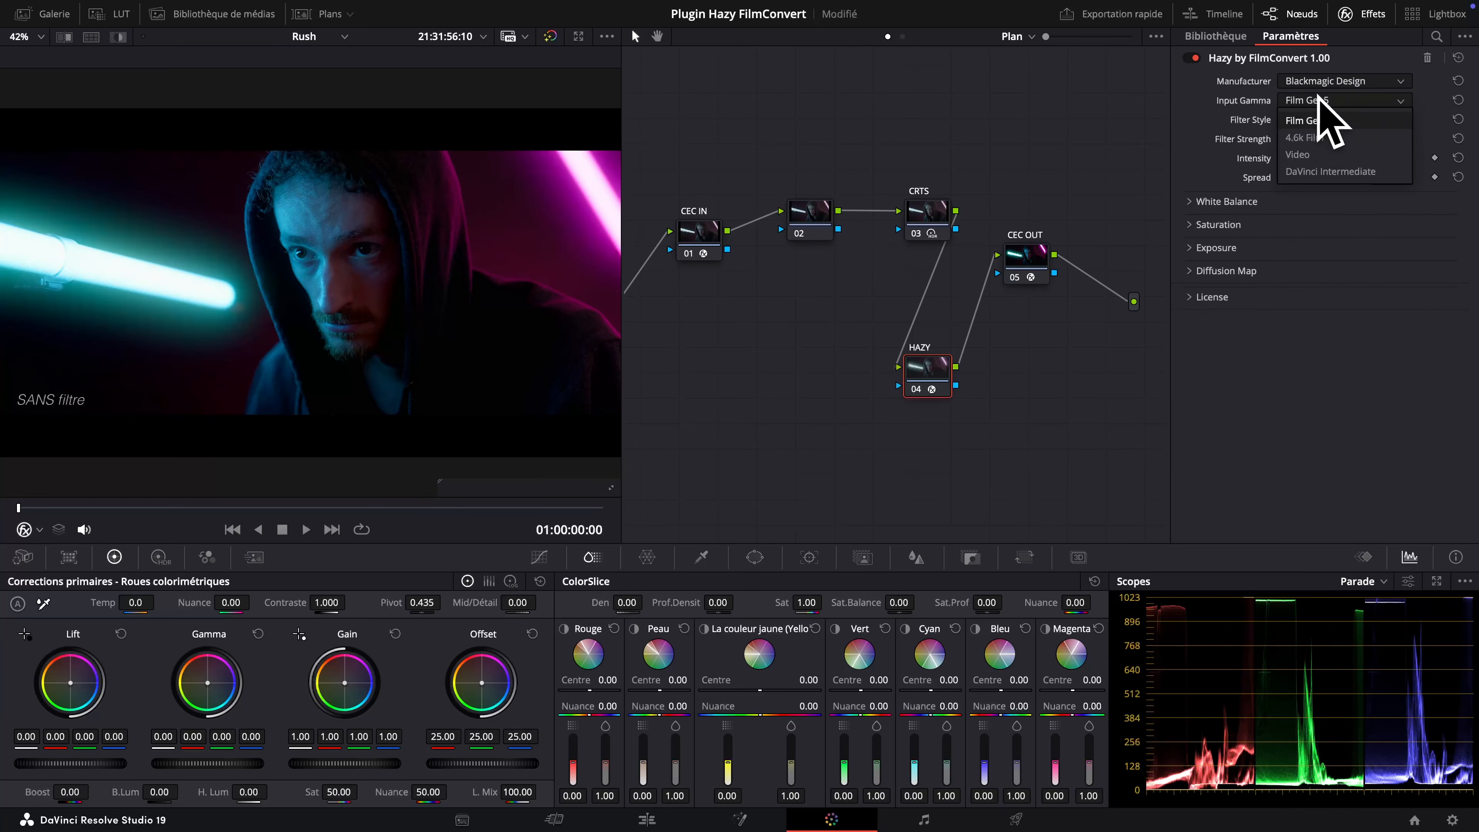
click(1318, 171)
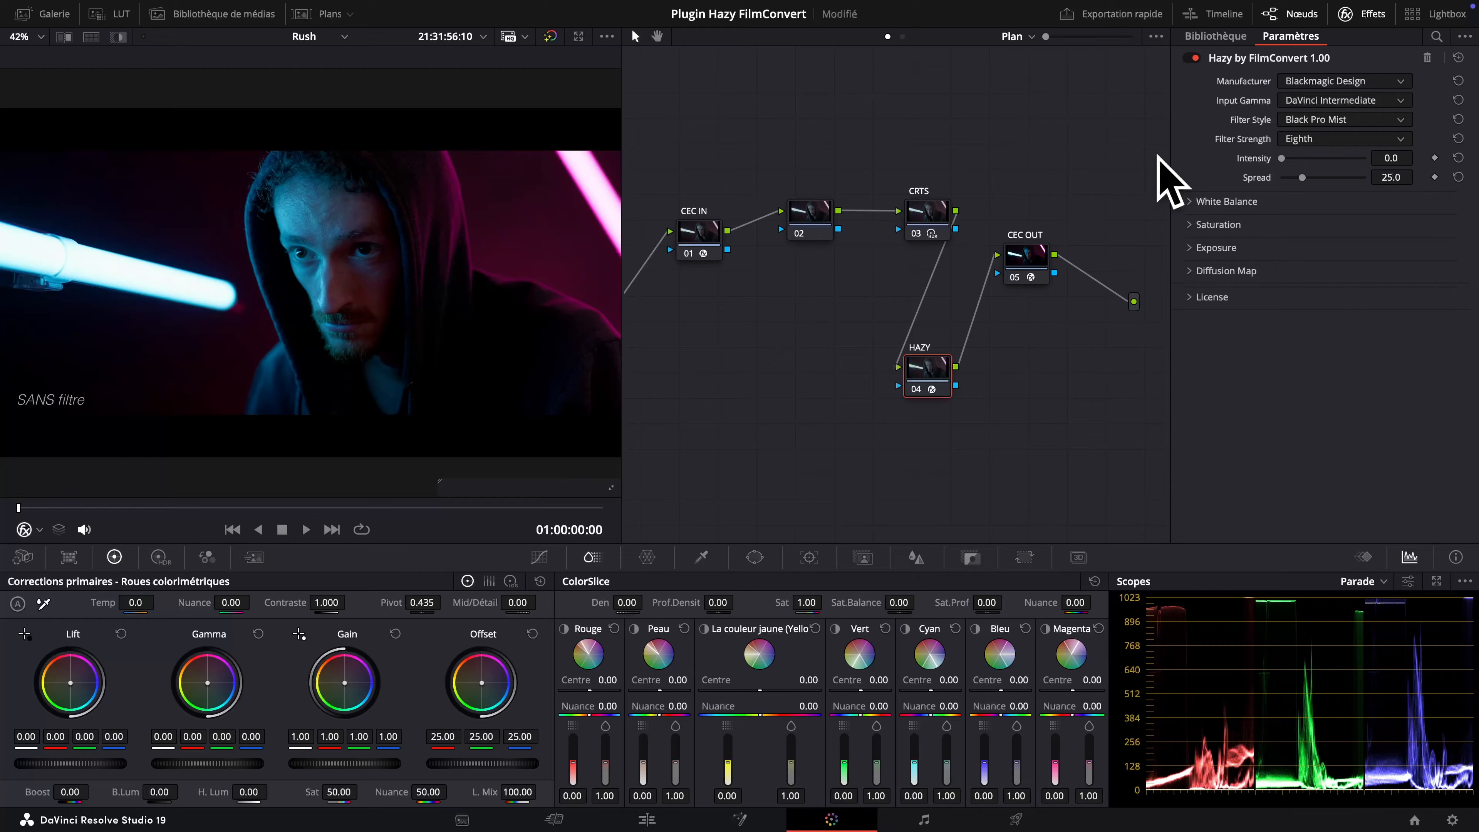
- Check the image in full screen, and re-enable the HAZY node with its Intensity reset to 100
key(super+f)
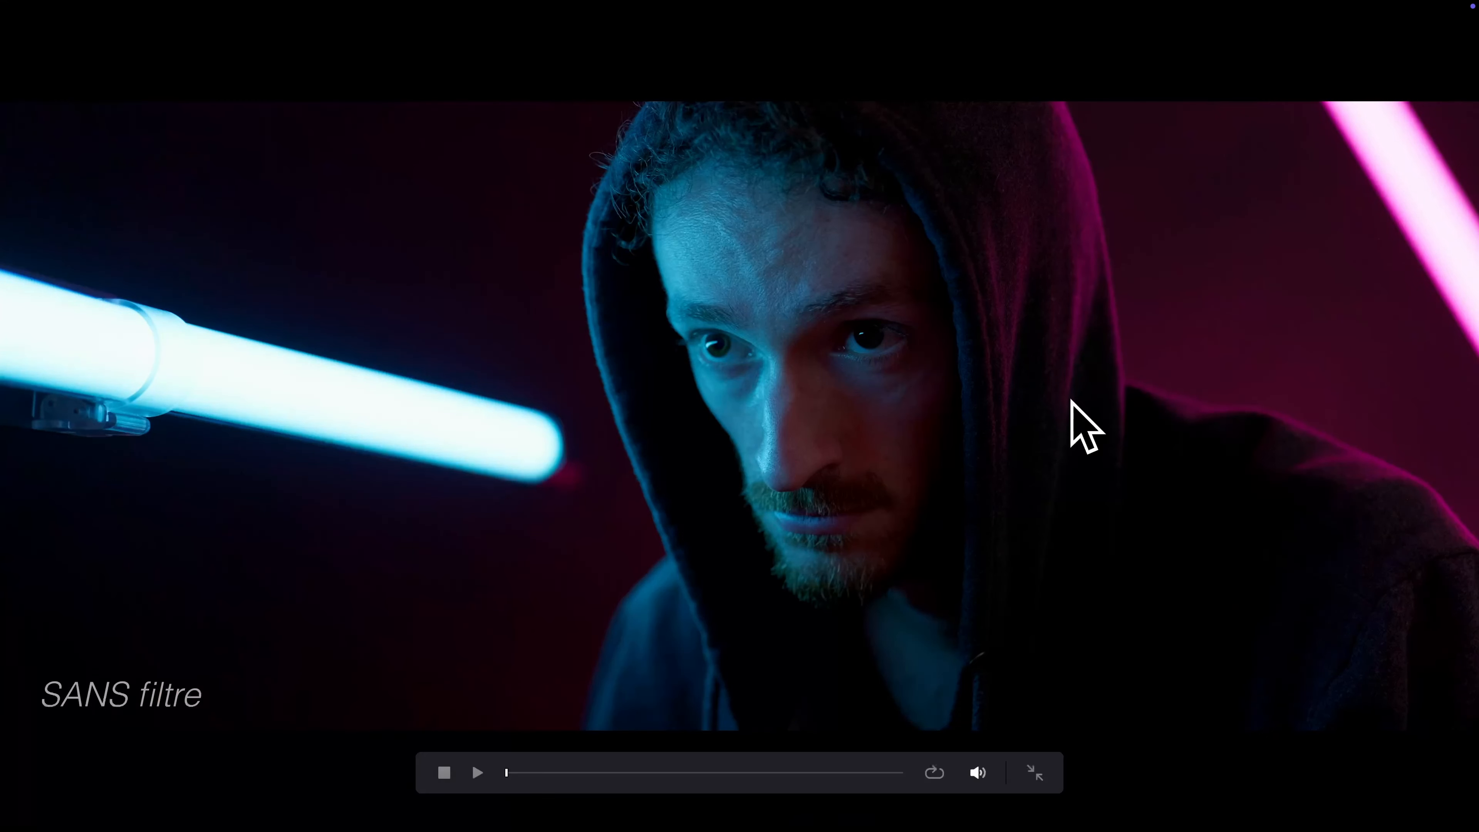
key(super+f)
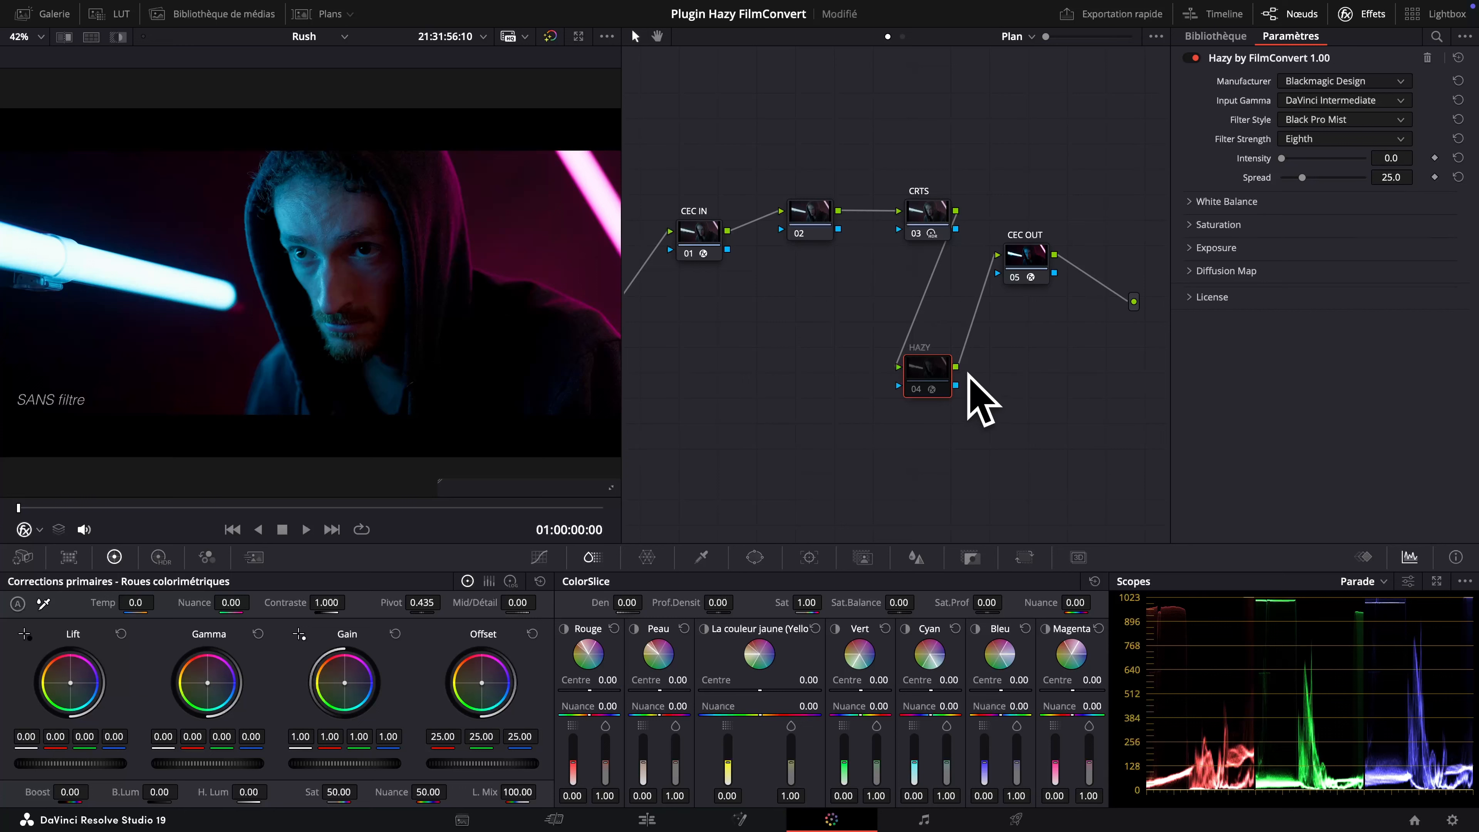
key(super+d)
double_click(1259, 153)
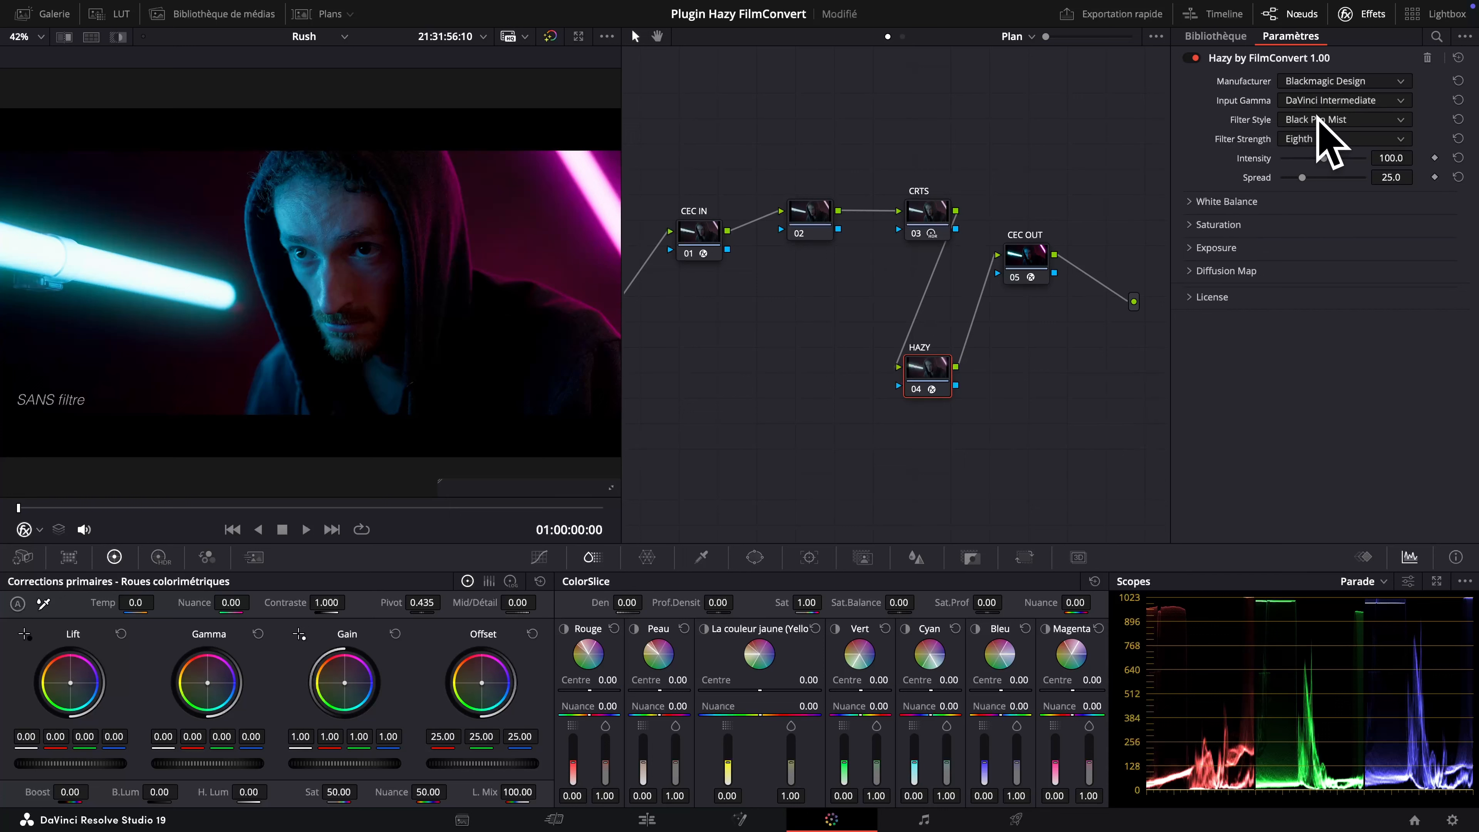
- Look through the Hazy filter styles and choose Black Pro Mist
click(1303, 119)
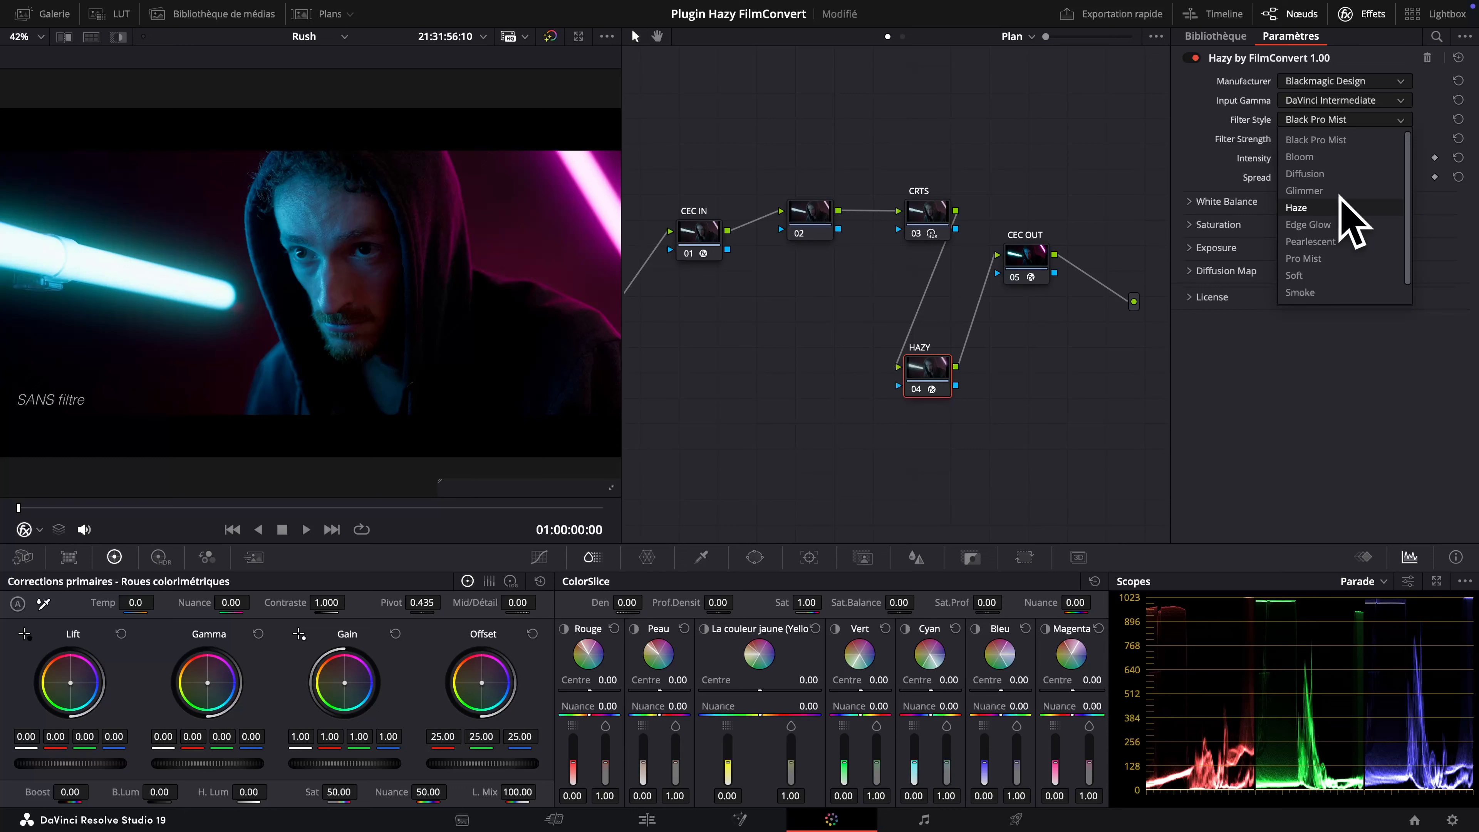
click(1334, 140)
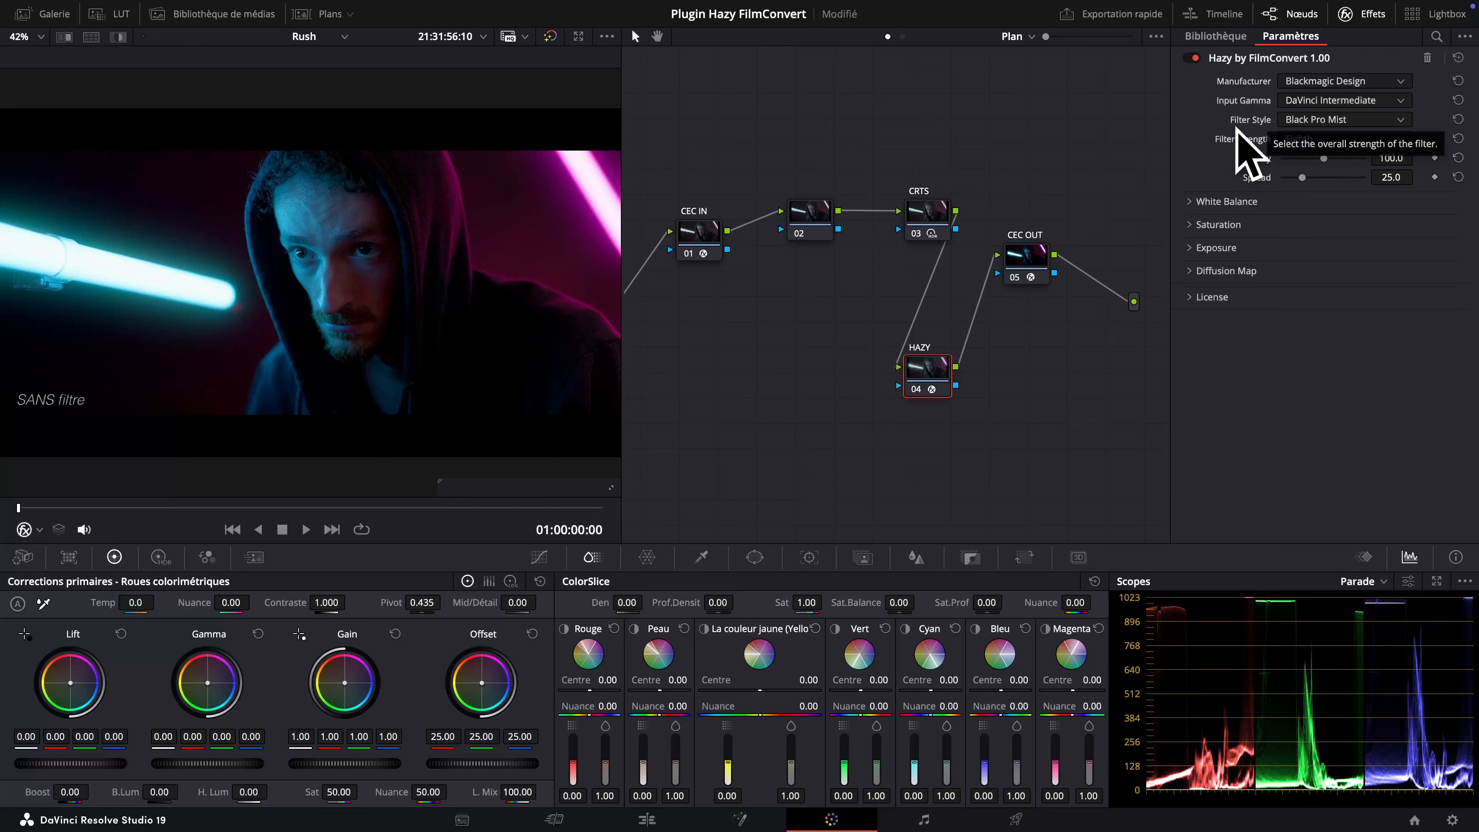
- Try the Quarter, Half and One filter strengths on the Black Pro Mist filter, and set the strength back to Eighth
click(1369, 139)
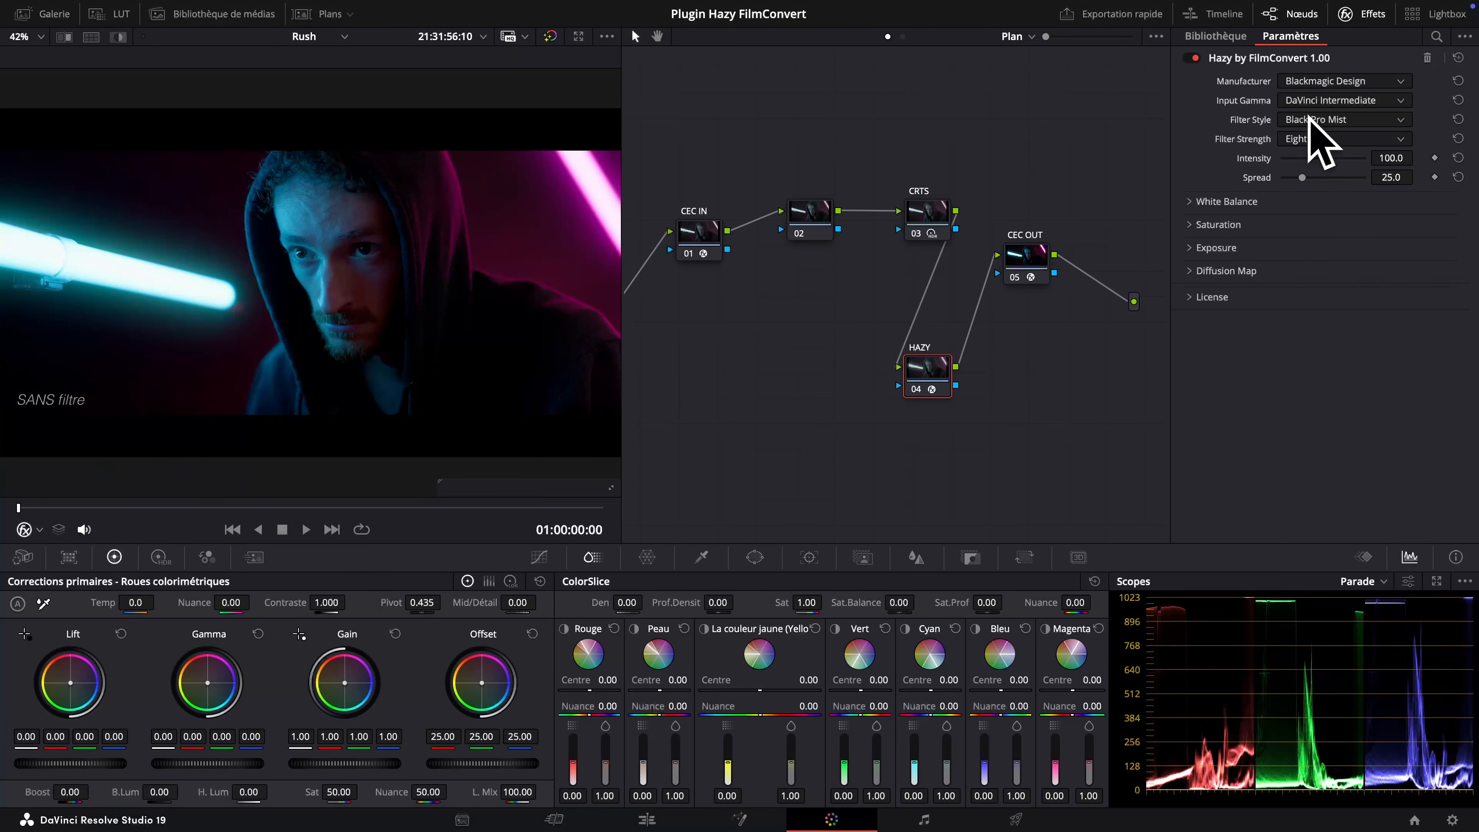
click(1311, 139)
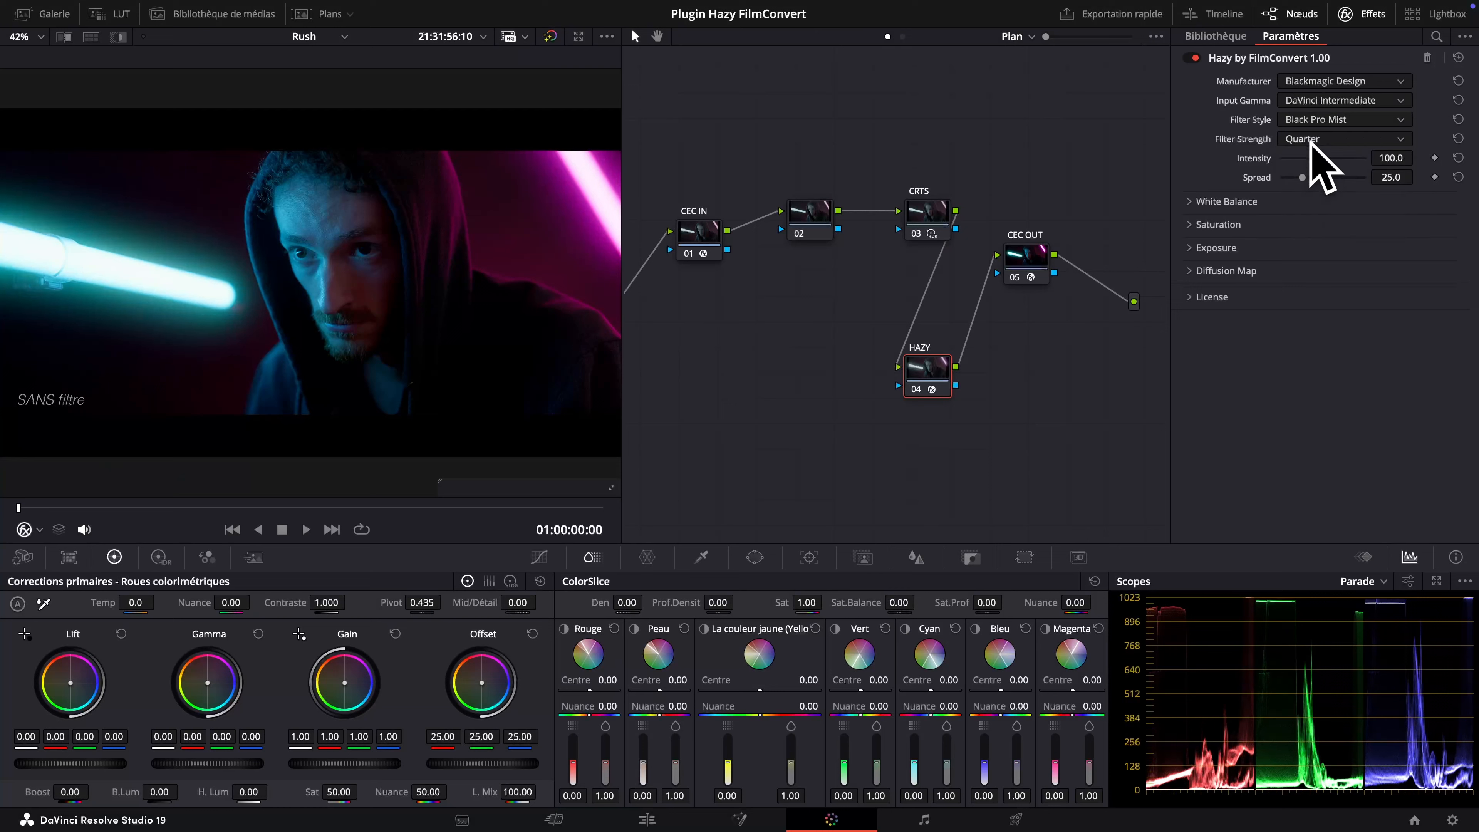
click(1309, 193)
click(1315, 140)
click(1315, 214)
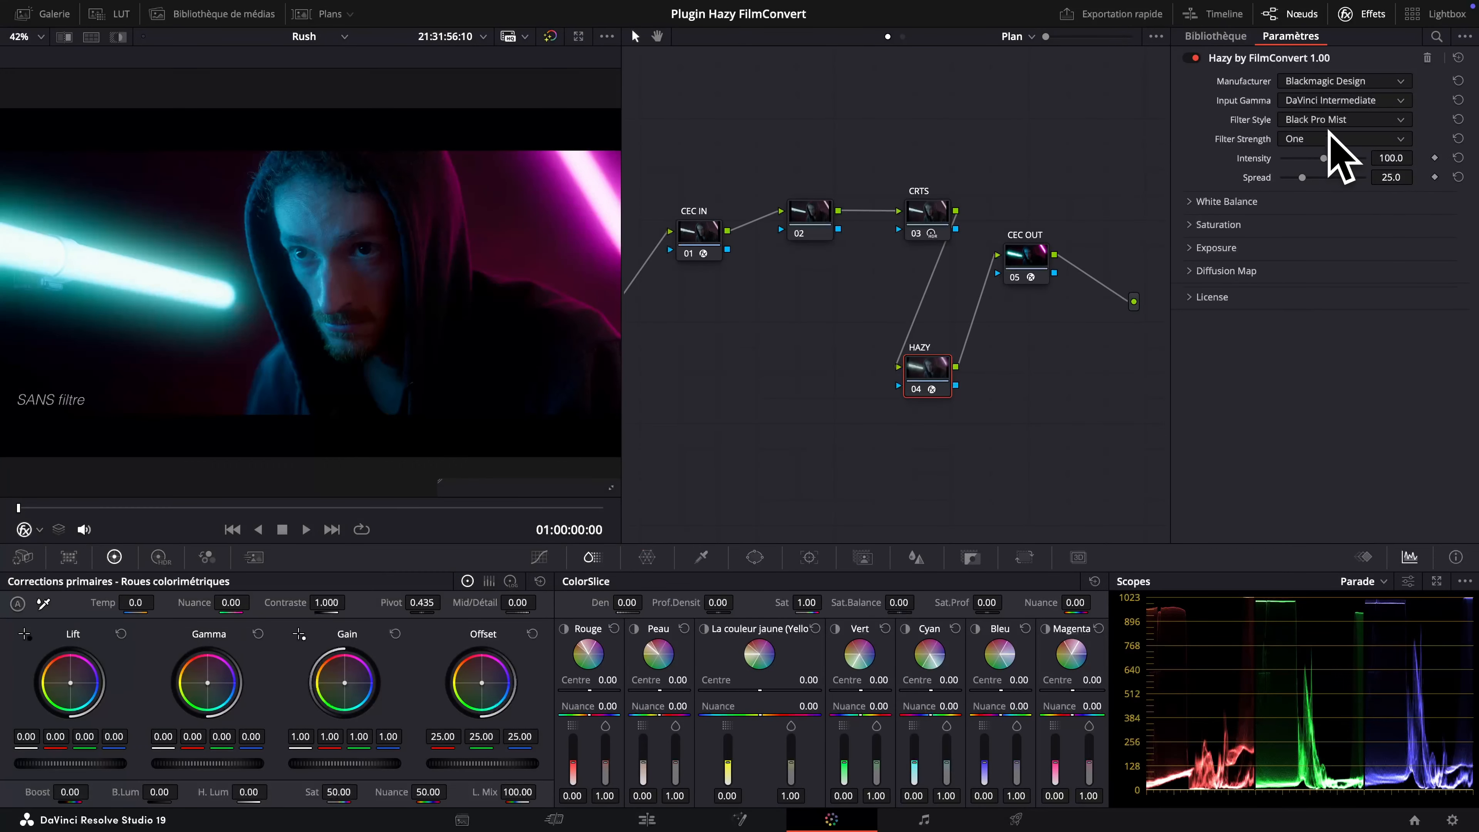
click(1325, 139)
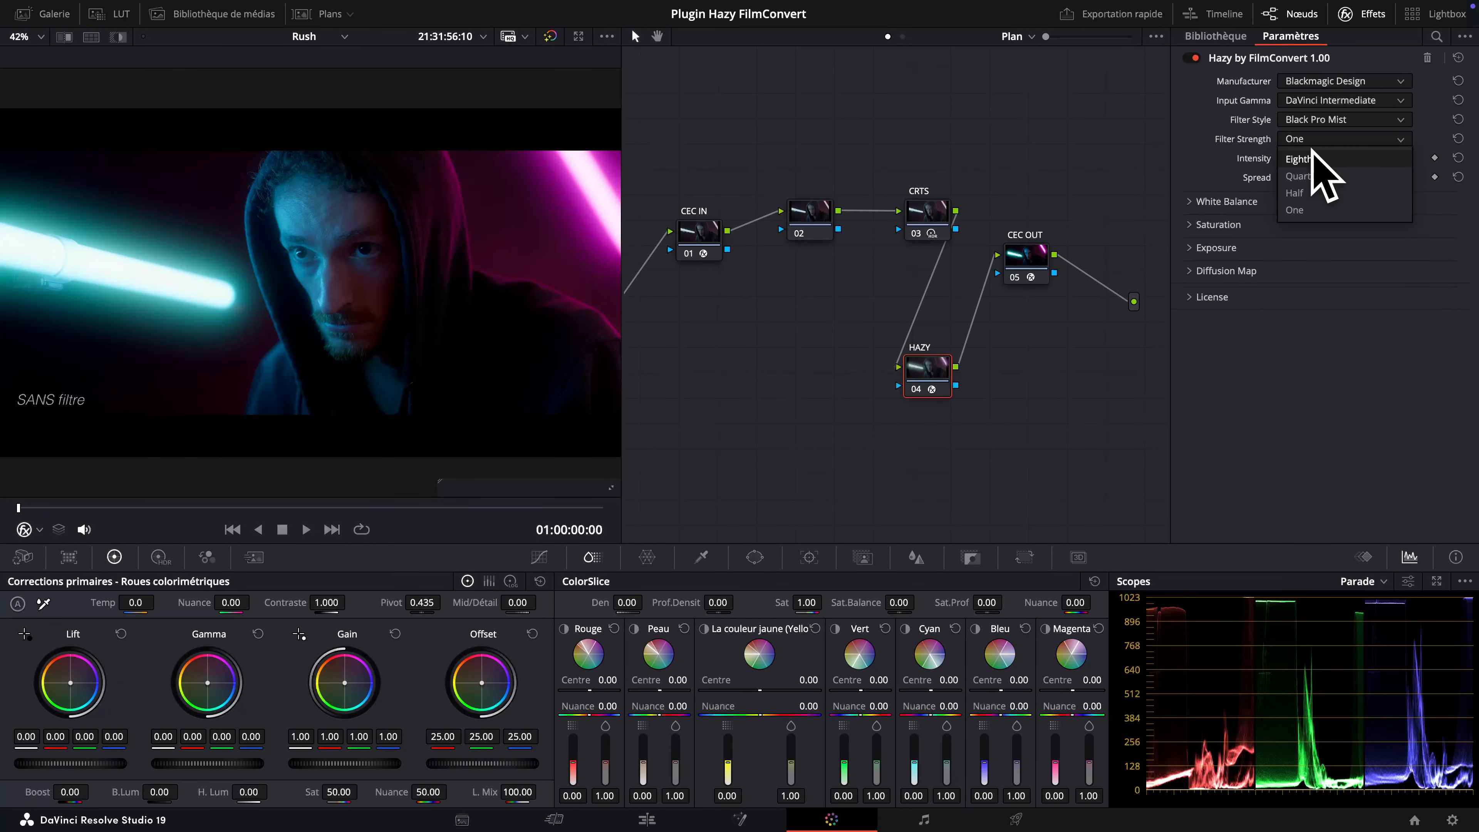
click(1315, 161)
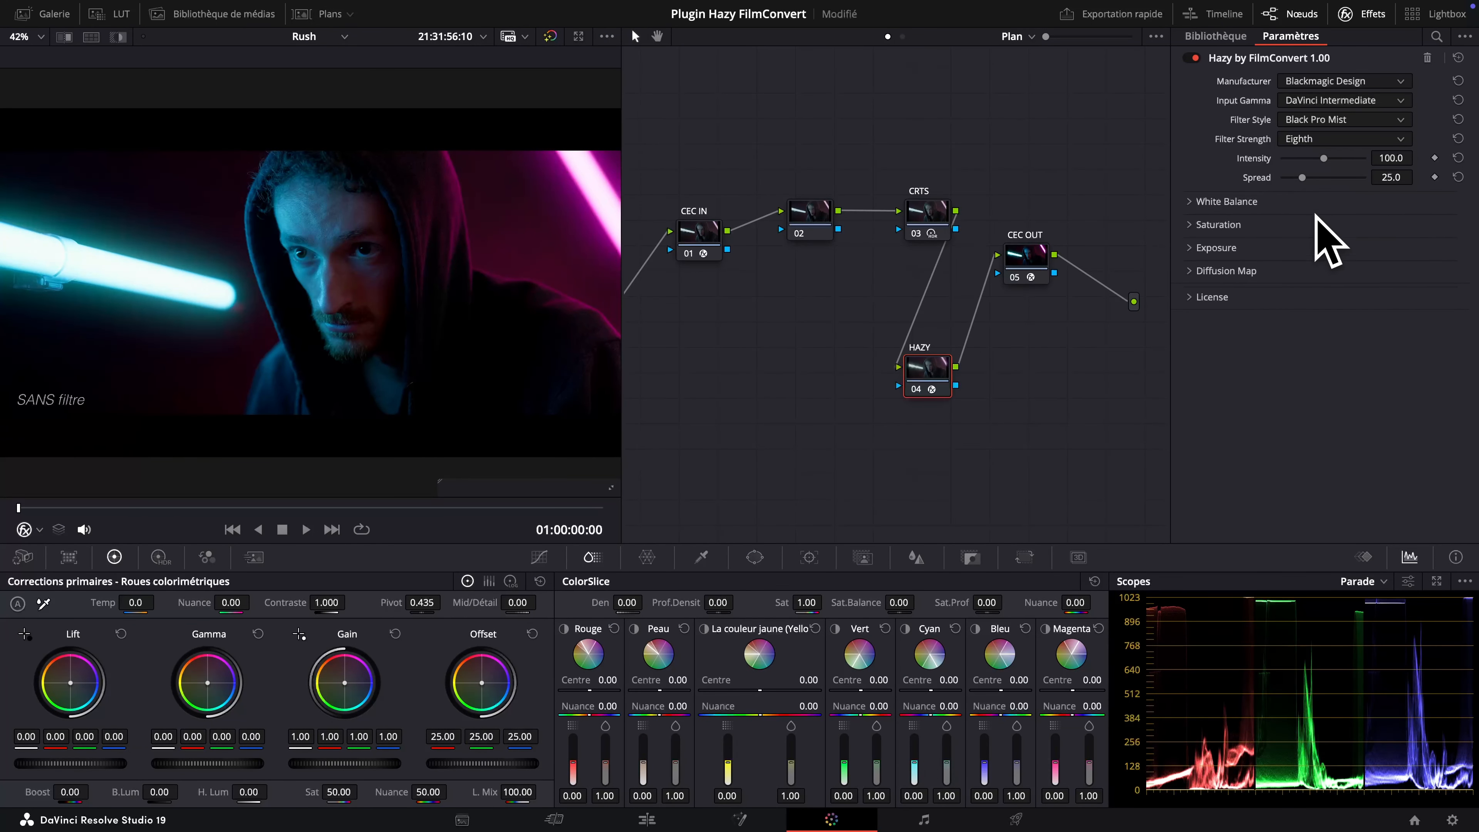
- Try the Hazy filter's Intensity at 200 and reset it to 100
drag(1322, 156, 1357, 171)
key(super+z)
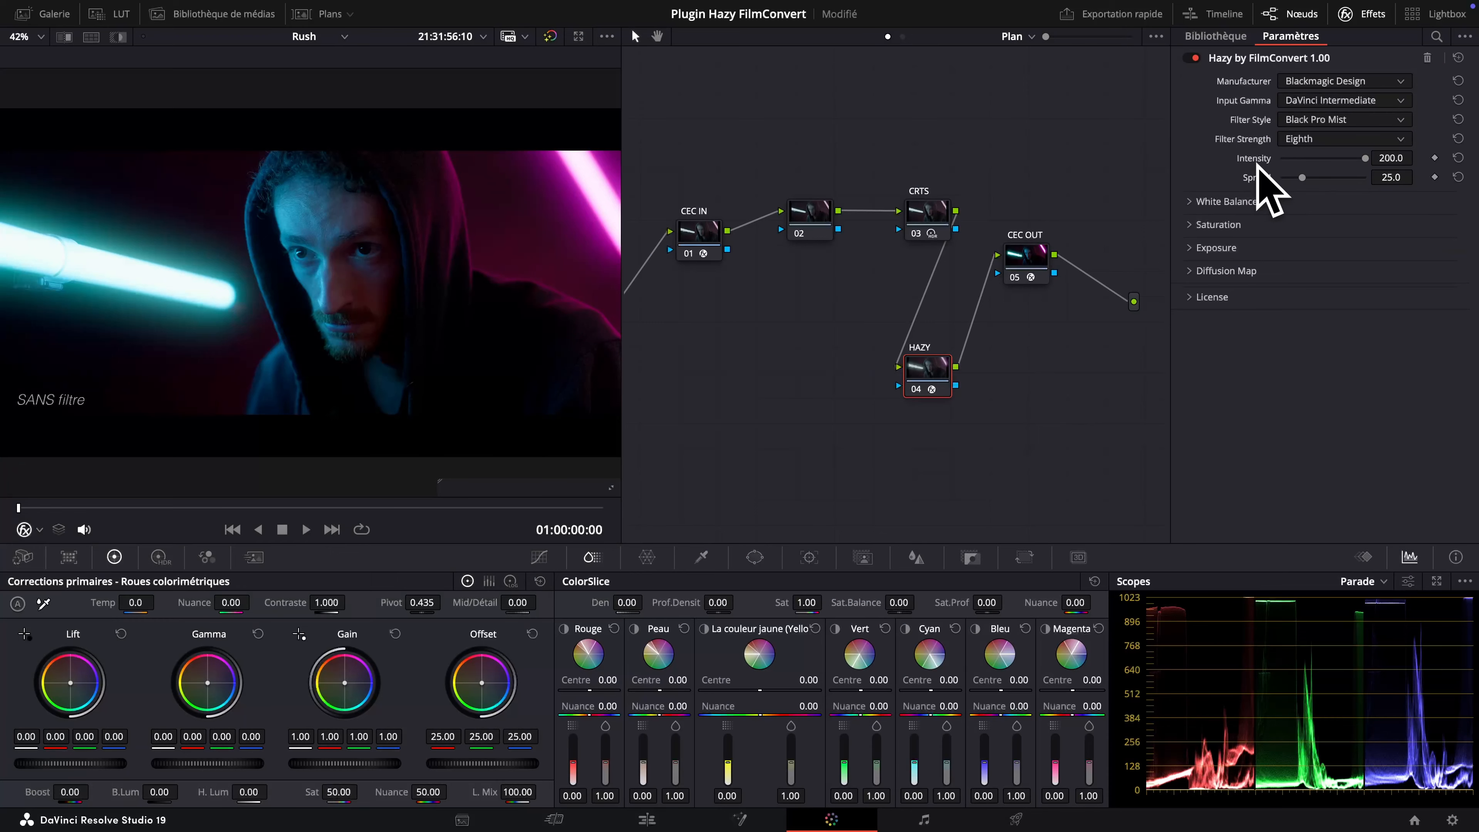
double_click(1255, 158)
- Try the Hazy filter's Spread at 100 and reduce it to about 34.8
drag(1304, 176, 1366, 179)
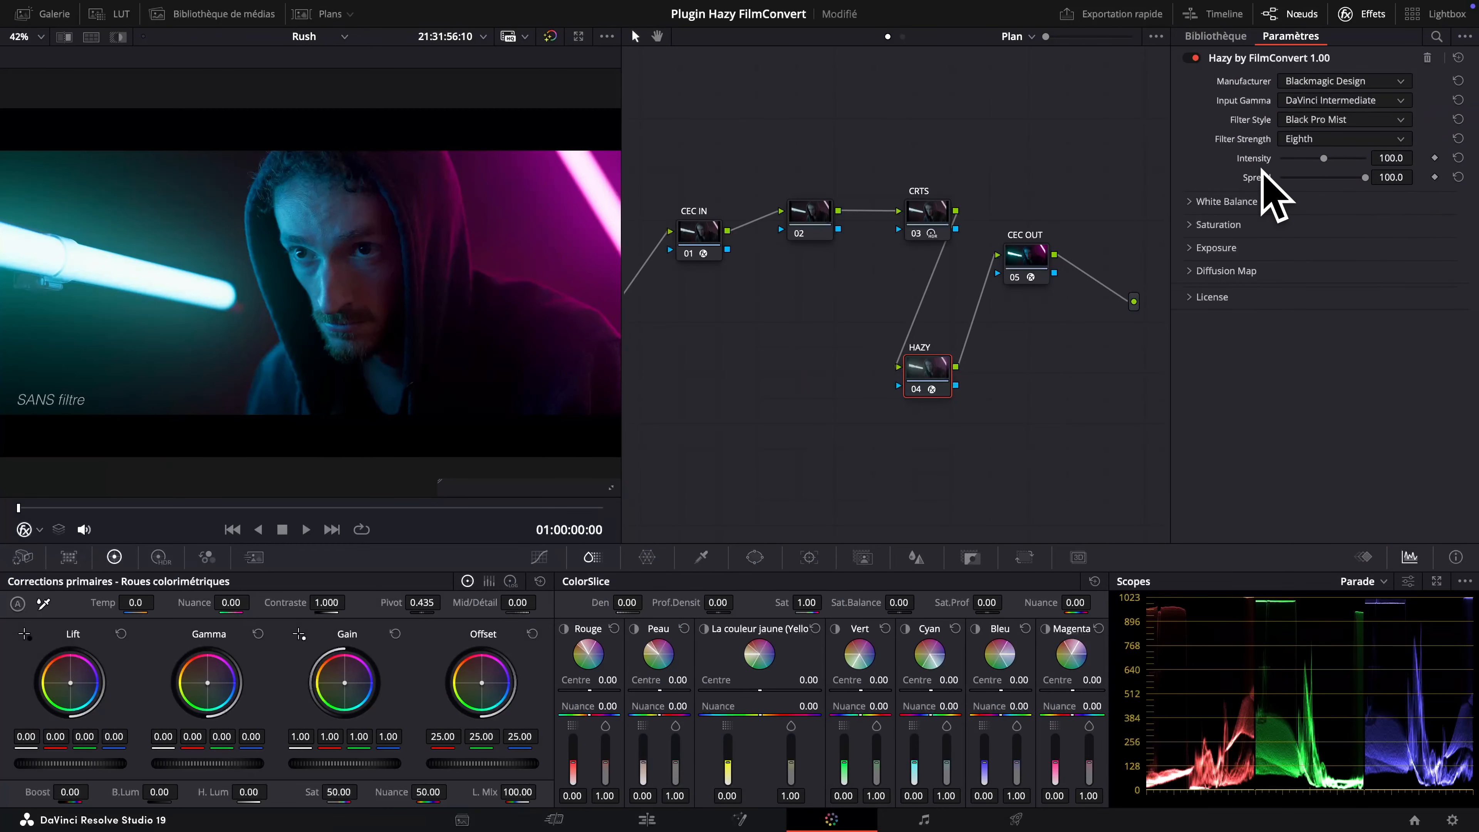
drag(1278, 177, 1312, 178)
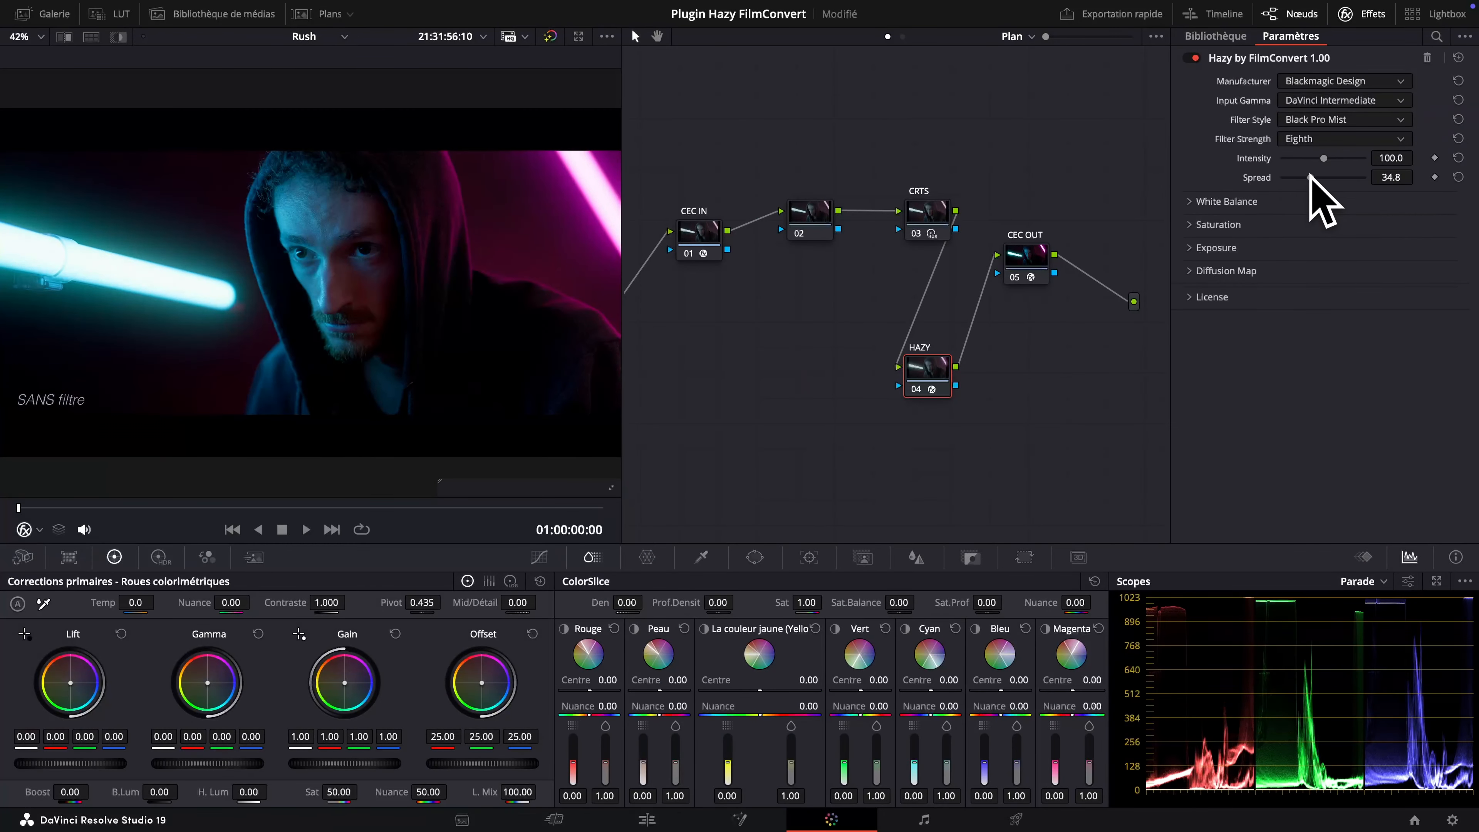
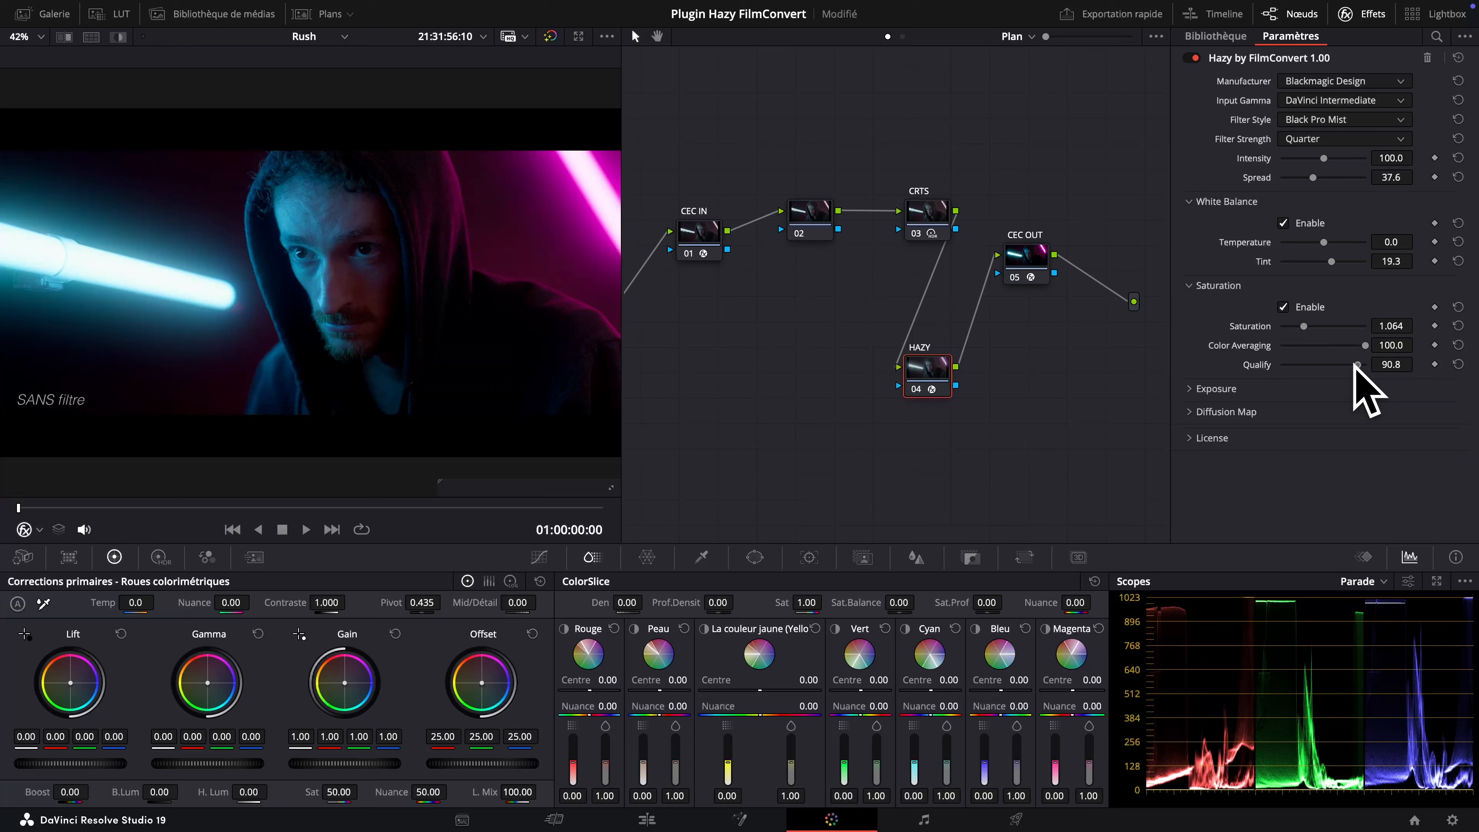
- Try the Saturation Qualify value at 0 and 100, set it to 75, and compare the image with Saturation off and on
drag(1325, 365, 1107, 347)
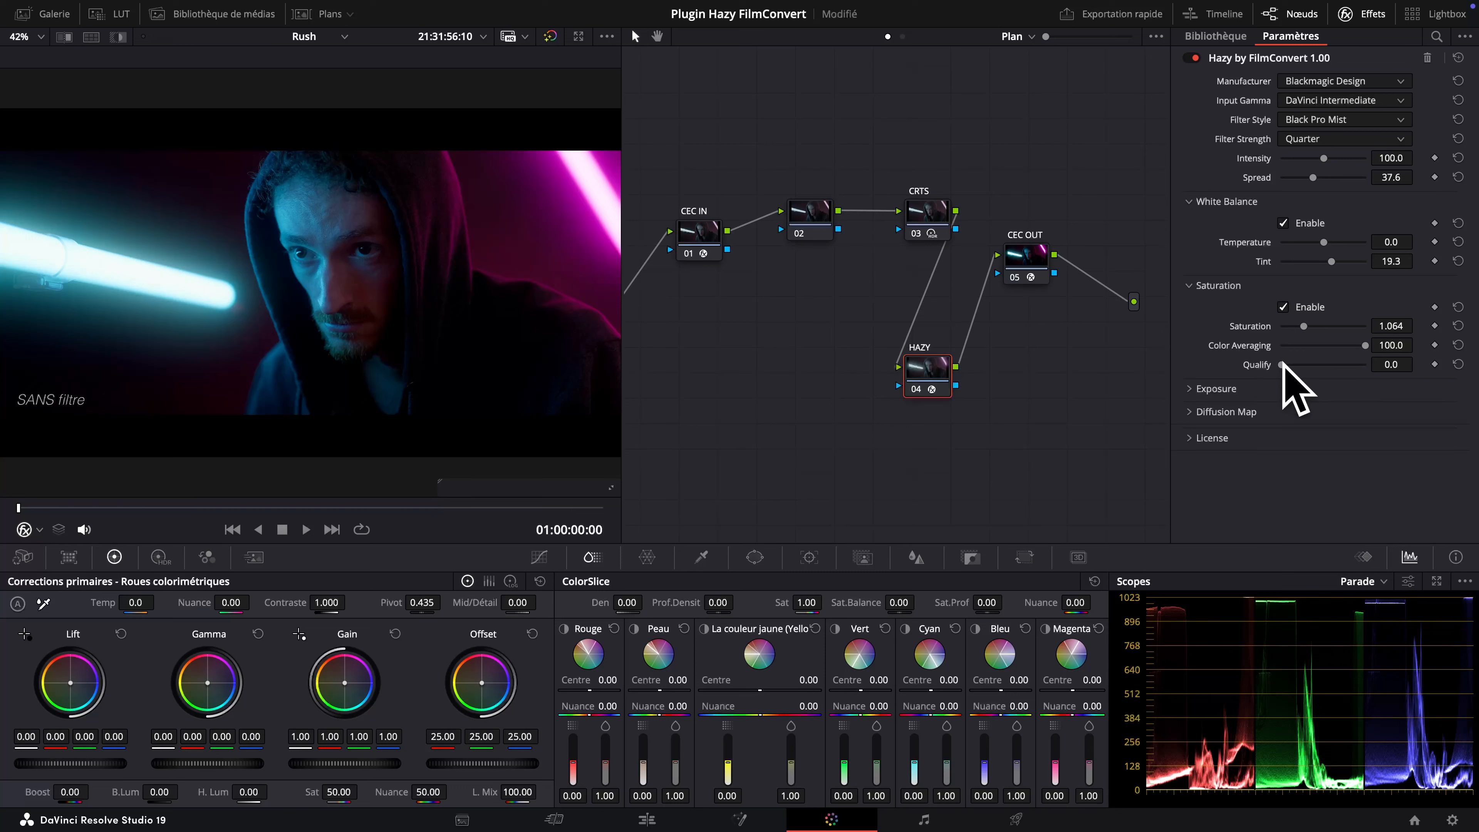
drag(1289, 363, 1348, 403)
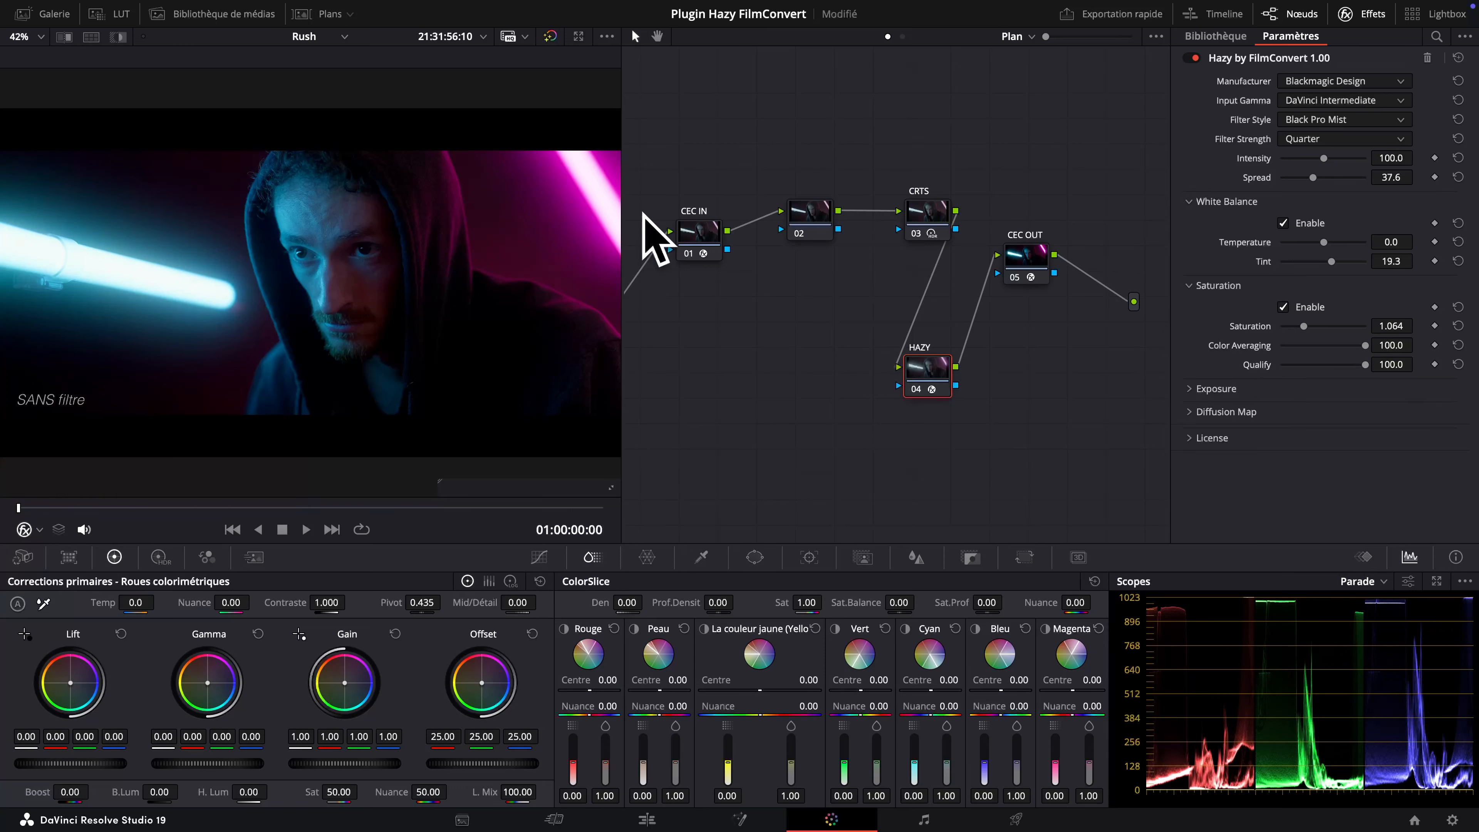
drag(1364, 374, 1348, 383)
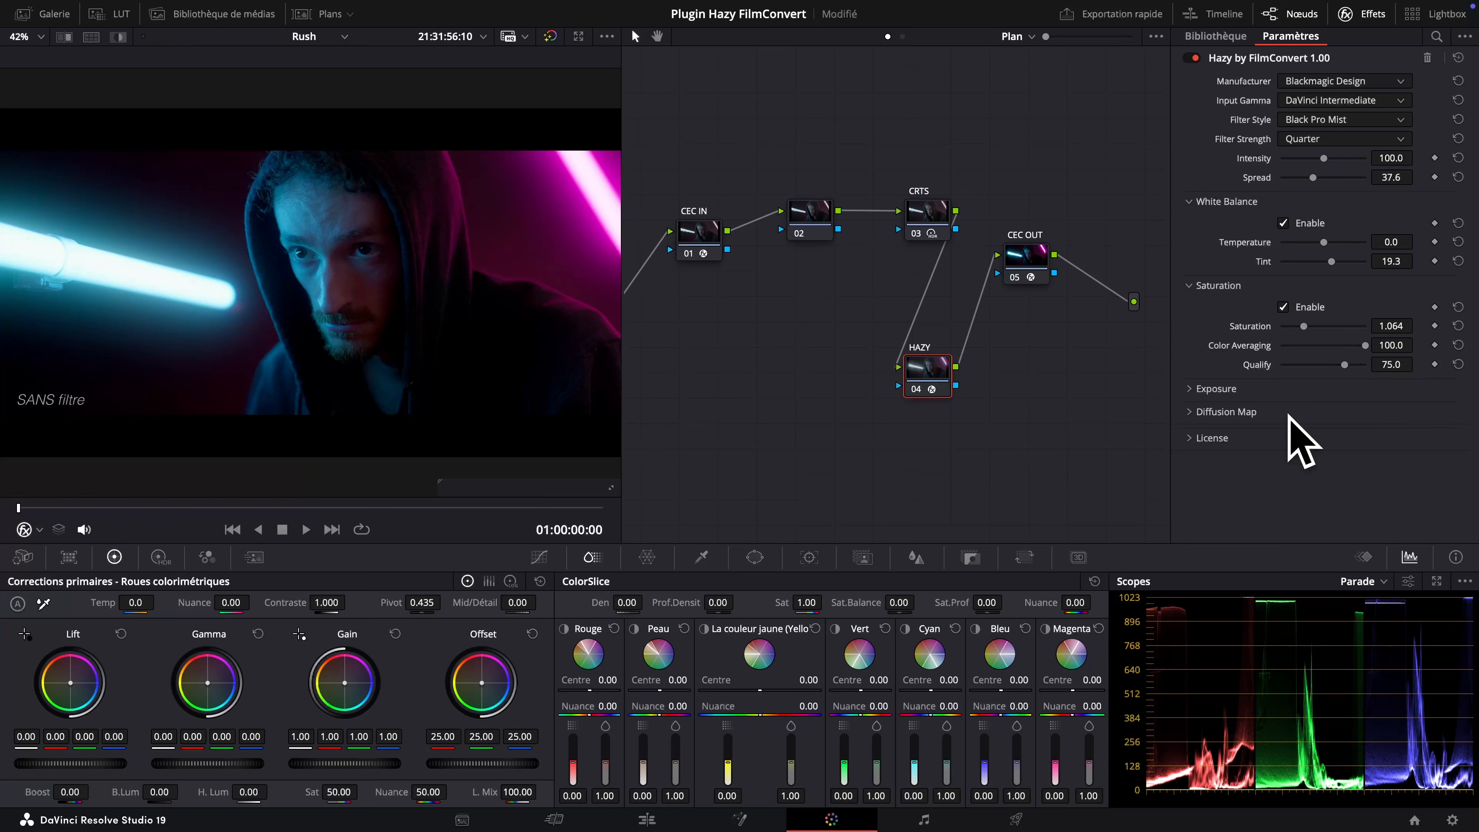
click(1283, 306)
click(1284, 305)
- Enable the Hazy effect's Exposure controls, test the overall Exposure, and set Red to 0.41, Green to 0.78 and Blue to -1.05
click(1223, 390)
scroll(1223, 373, down, 2)
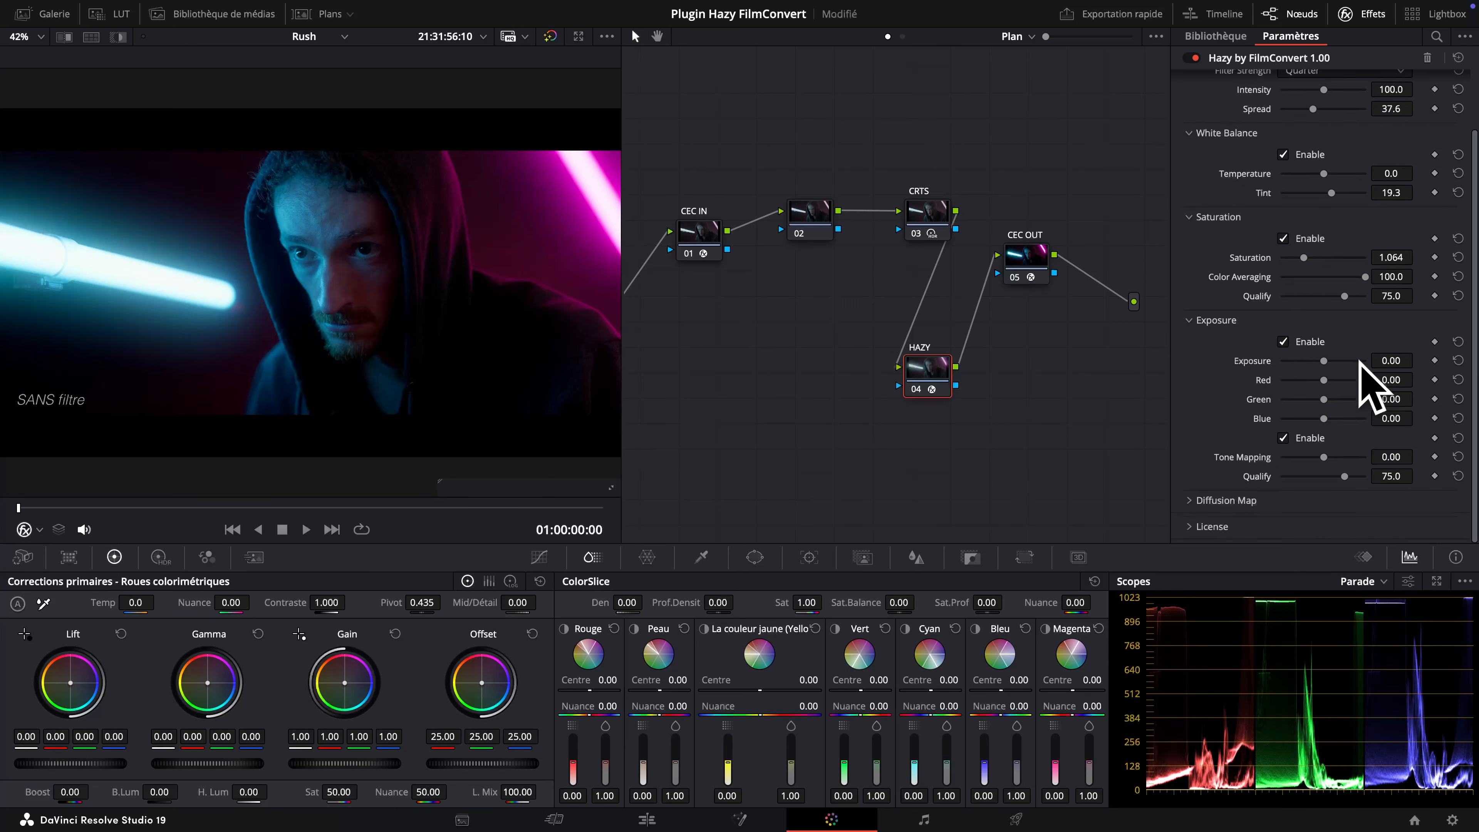
drag(1326, 361, 1335, 362)
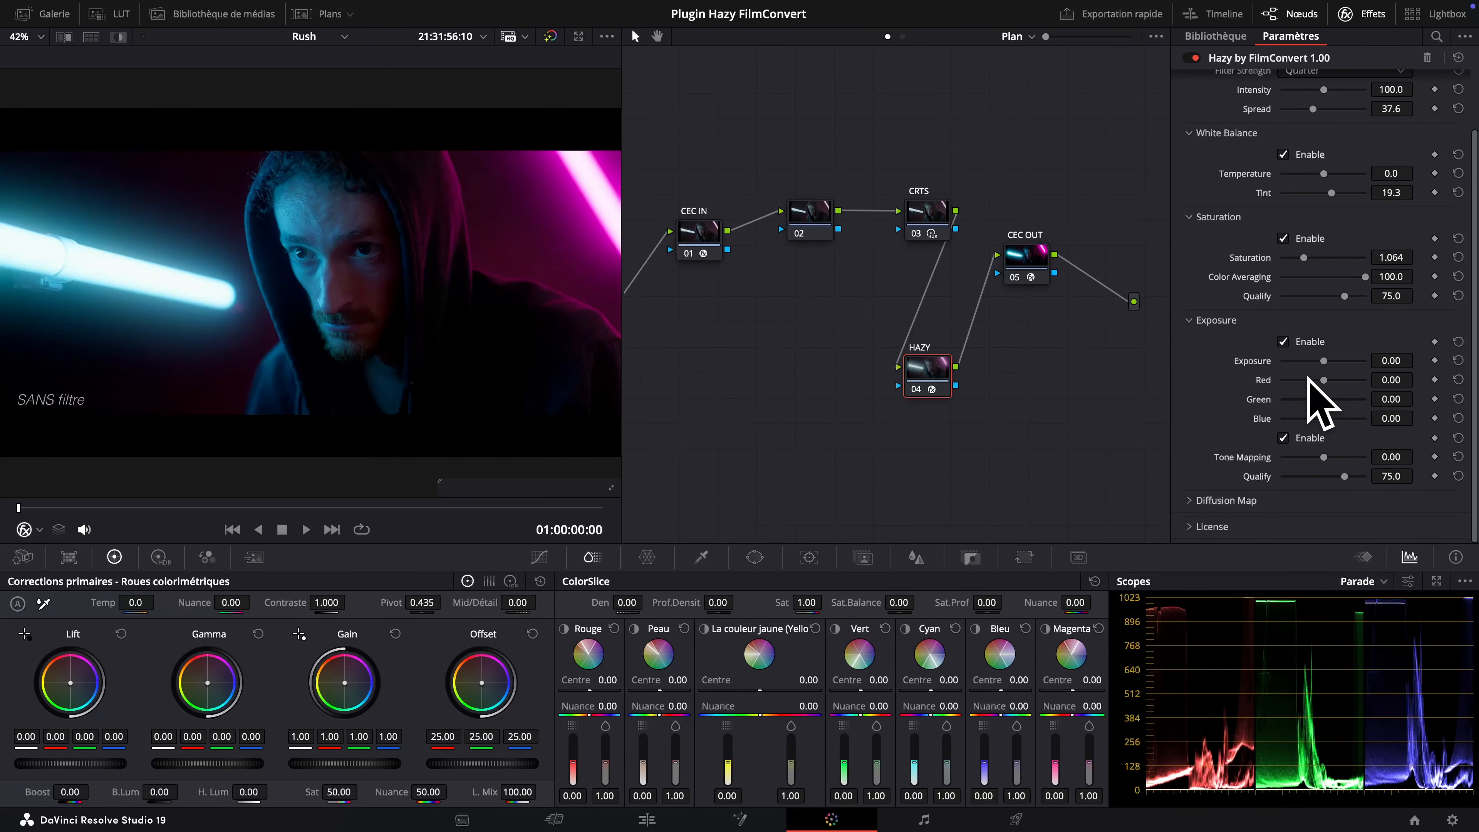
drag(1323, 380, 1316, 418)
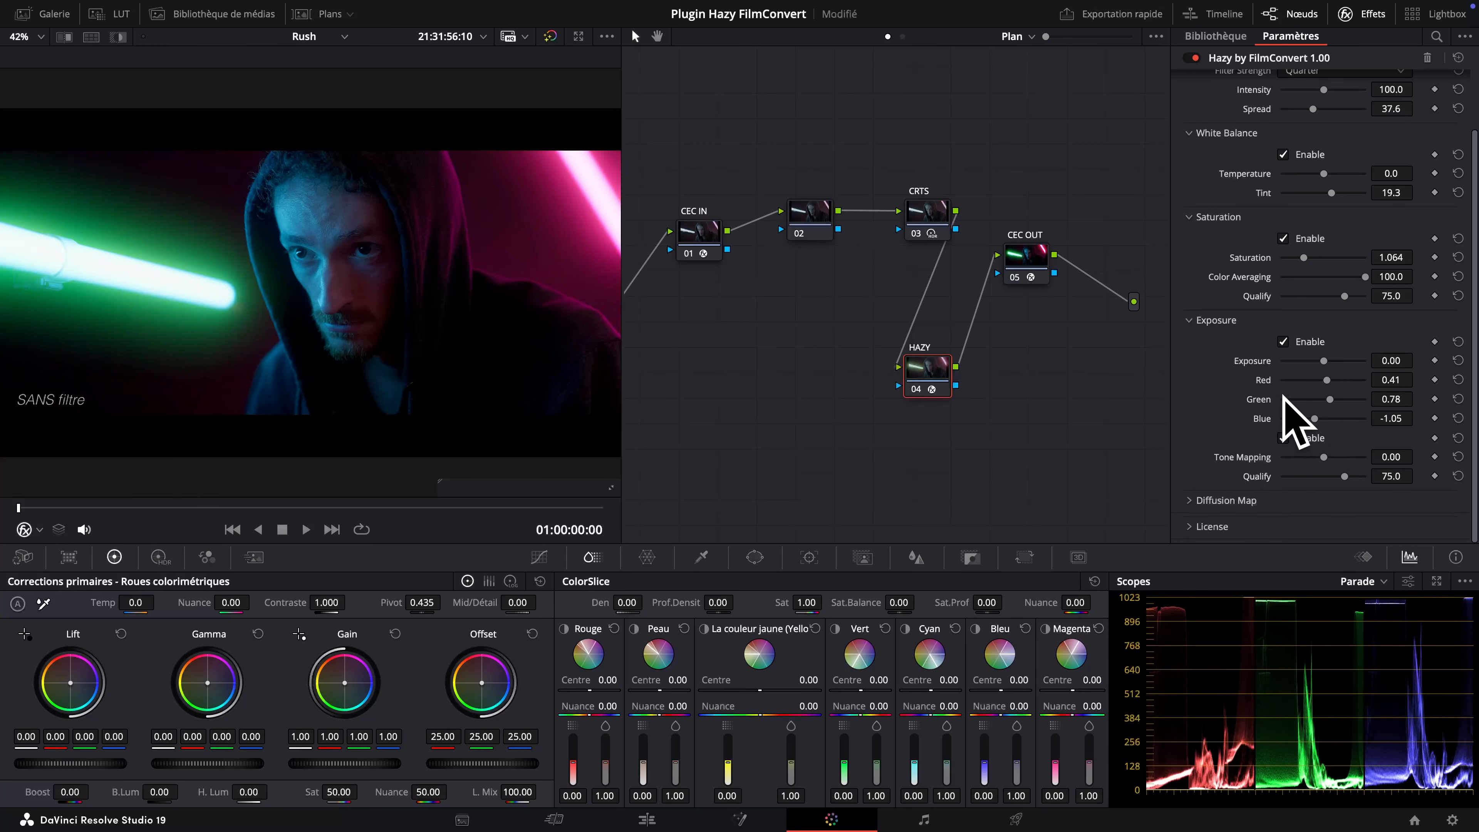
- Reset the Hazy effect's Red, Green and Blue exposure values to 0.00
double_click(1268, 377)
double_click(1267, 397)
double_click(1267, 415)
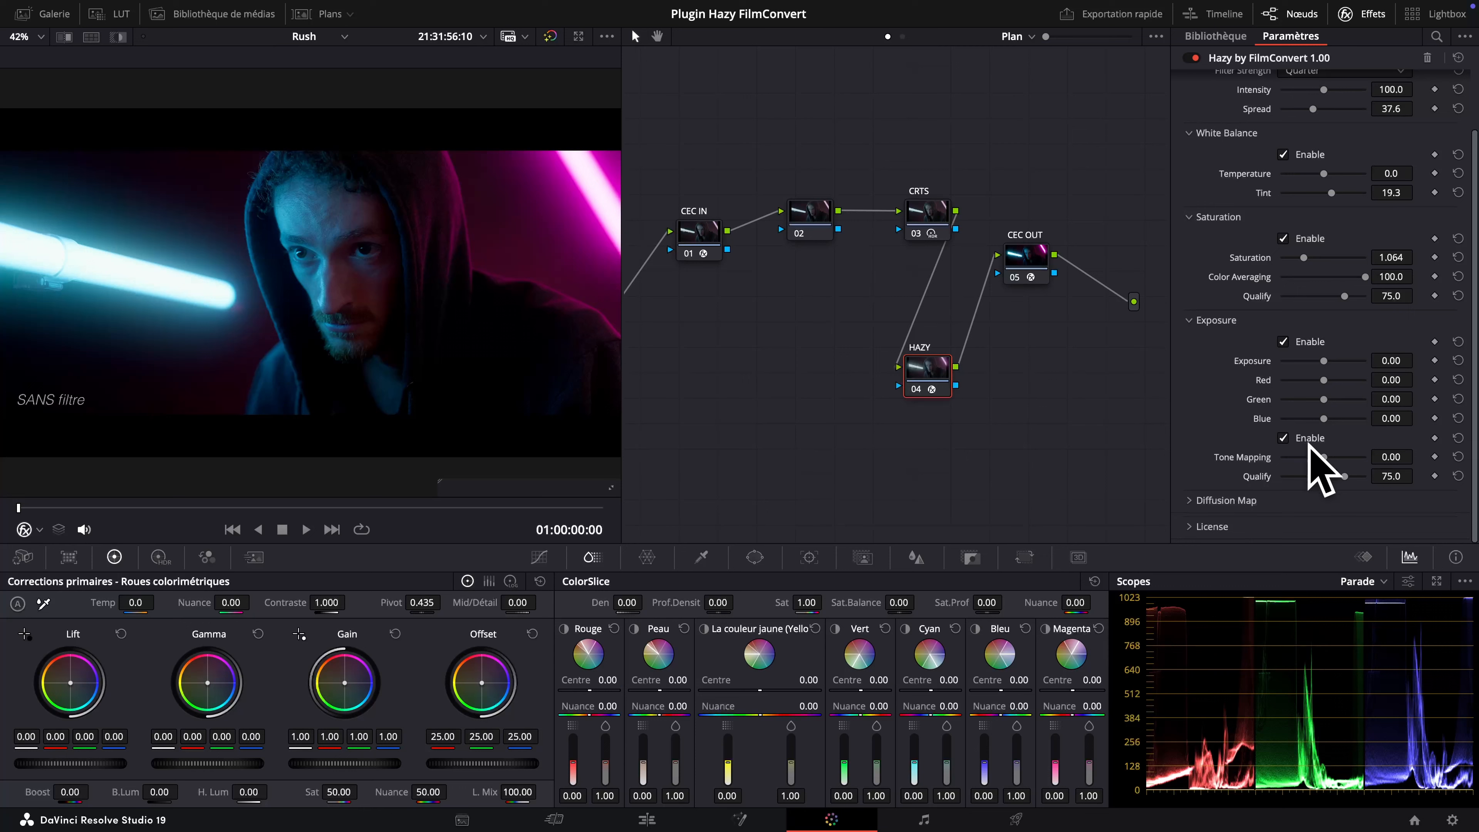
- Try Tone Mapping at 5.00, 0.00 and -5.00, checking the face and light tube up close, and return it to 5.00
drag(1319, 455, 1368, 461)
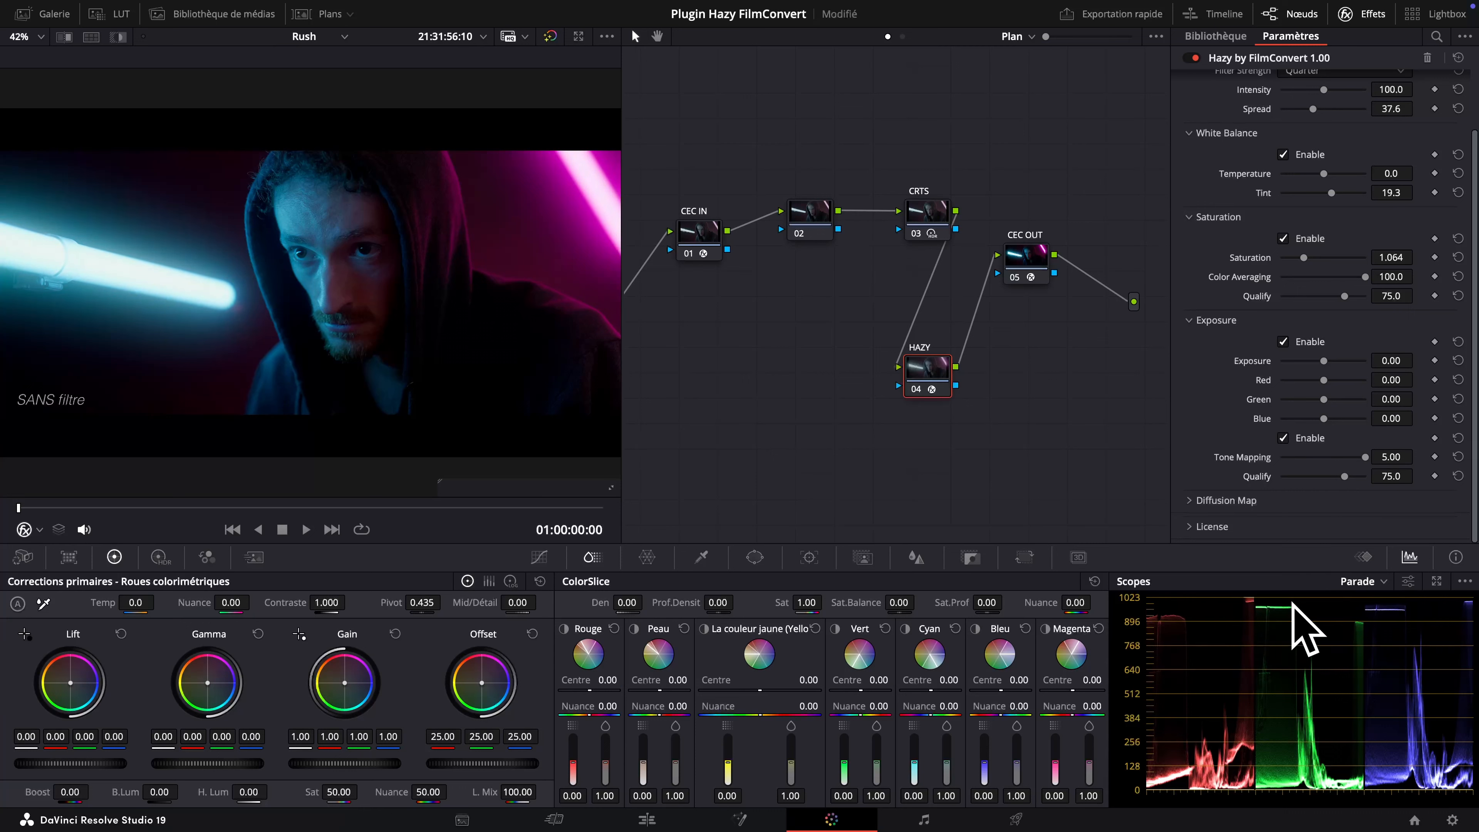
double_click(1361, 458)
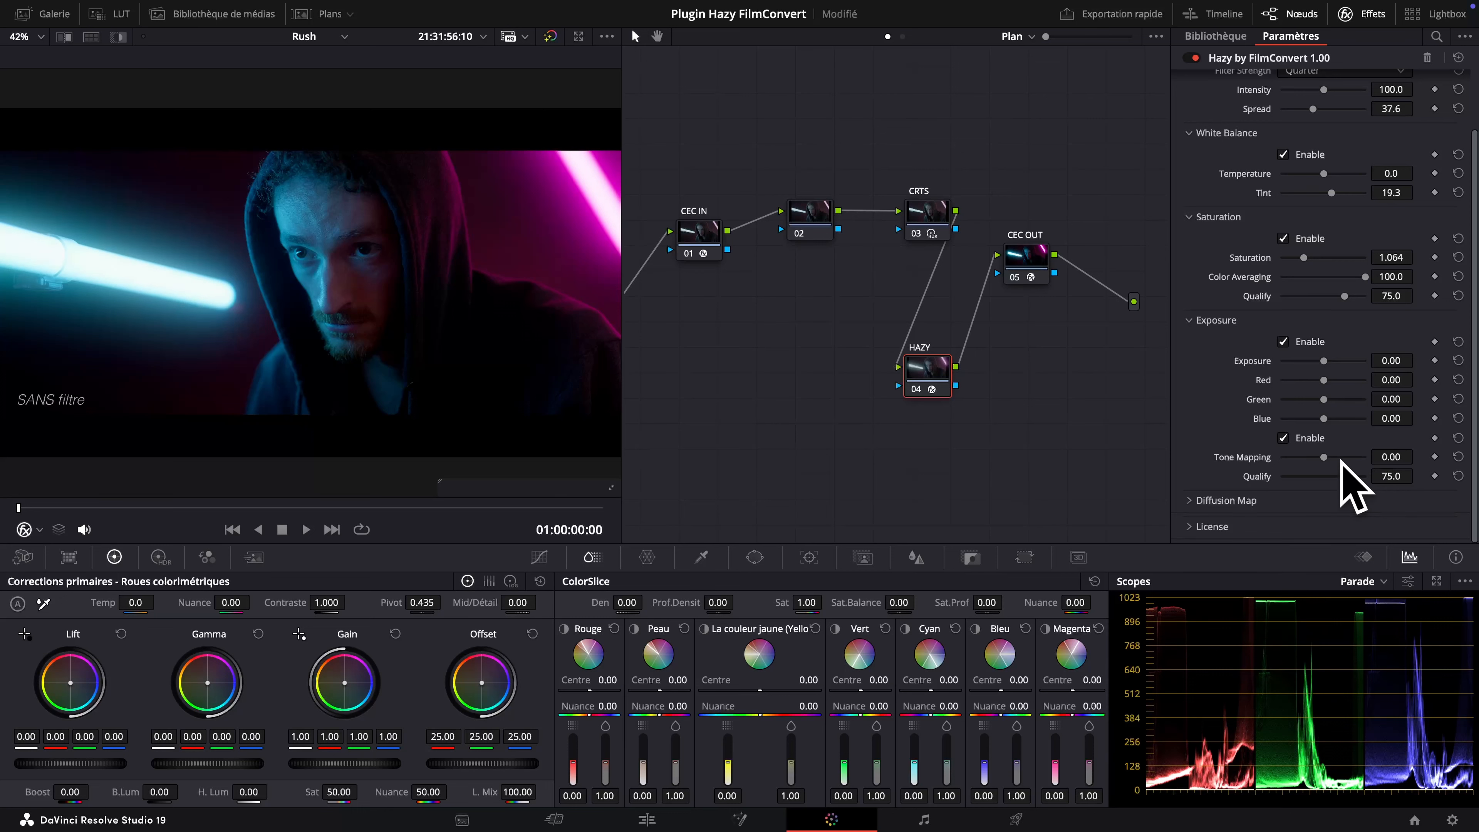
scroll(175, 265, up, 3)
scroll(423, 307, up, 4)
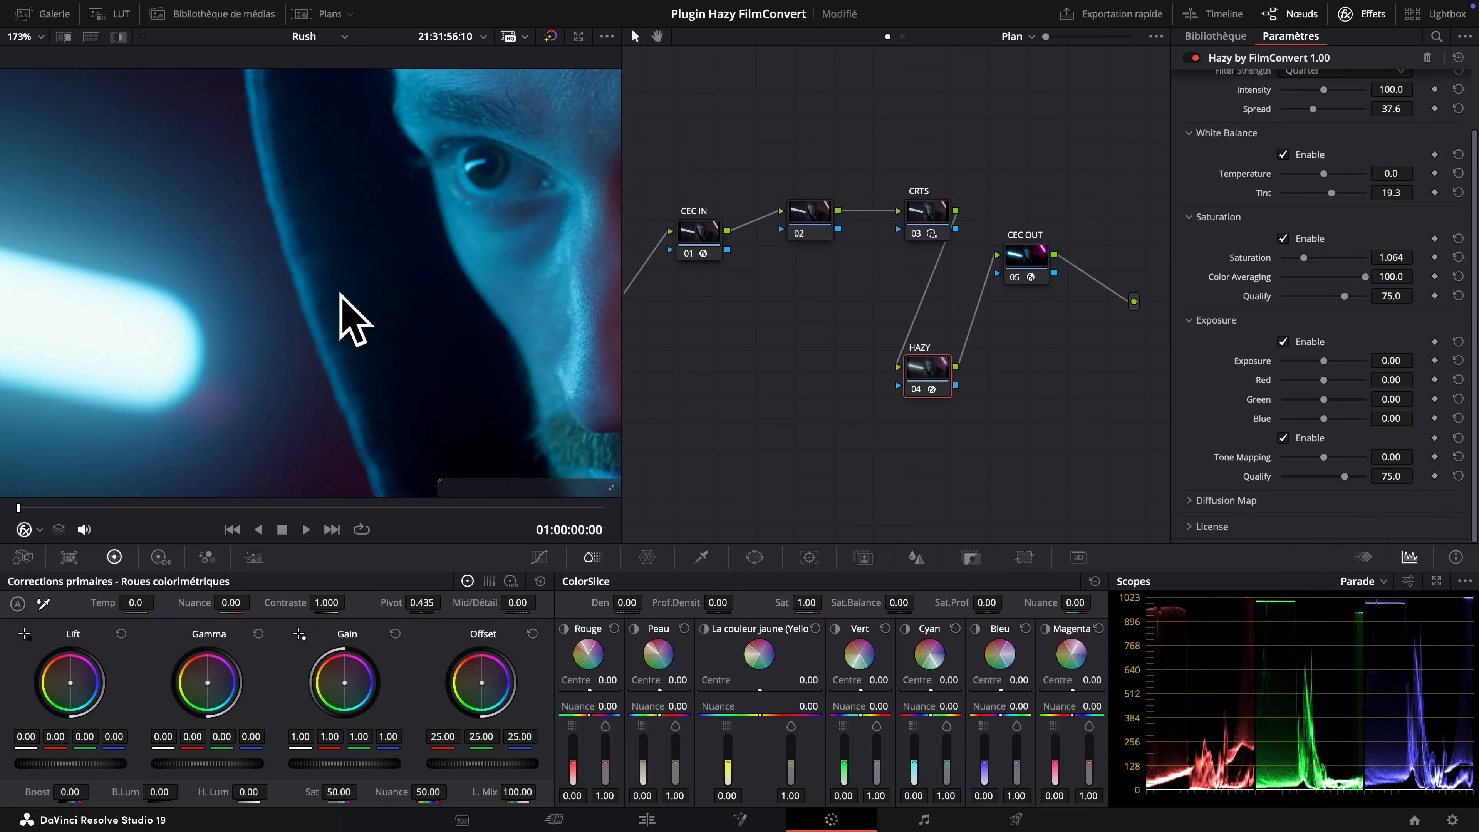
scroll(361, 322, down, 4)
scroll(402, 305, down, 1)
drag(387, 293, 483, 304)
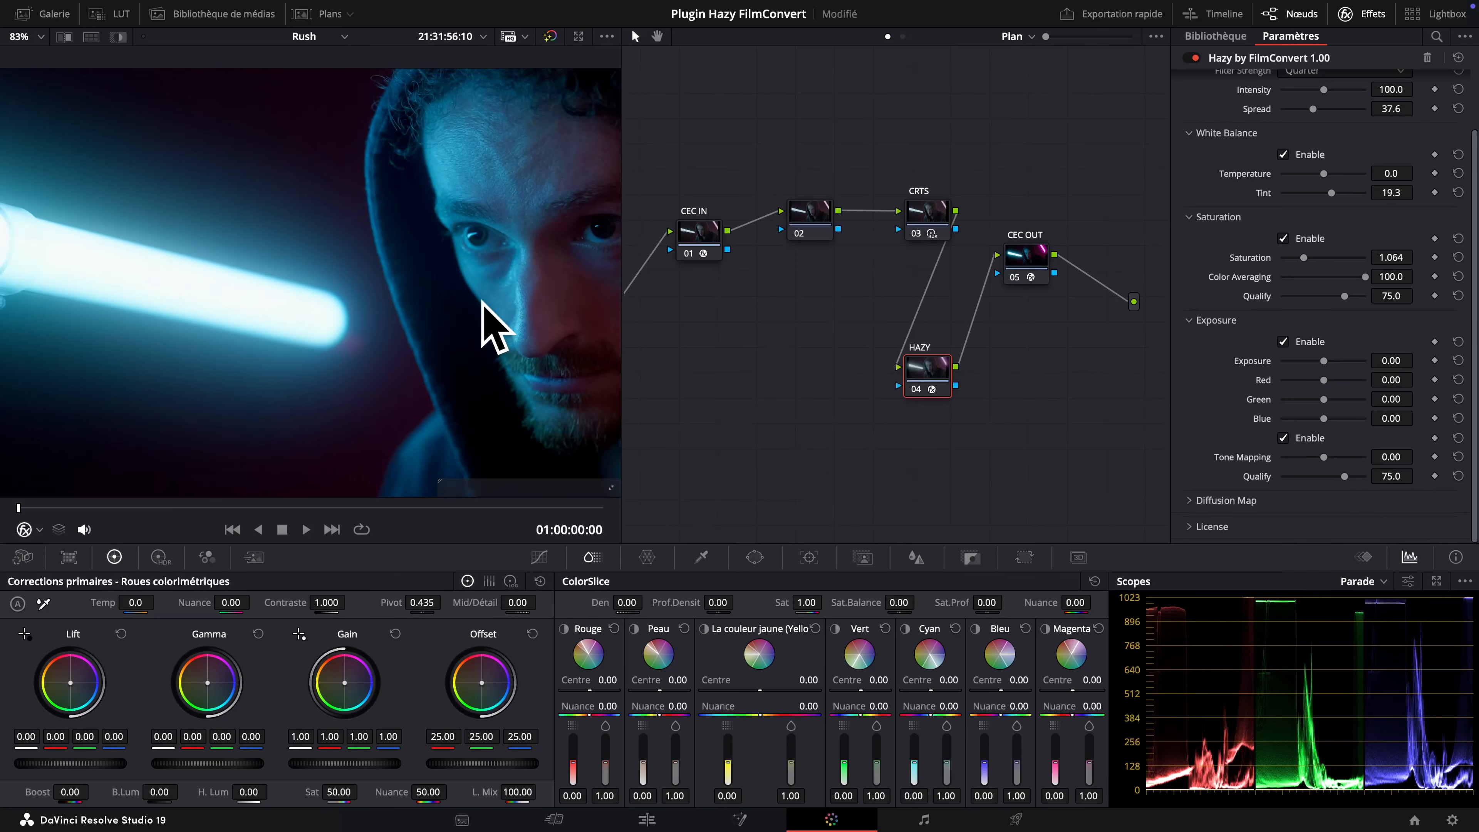
drag(620, 200, 664, 201)
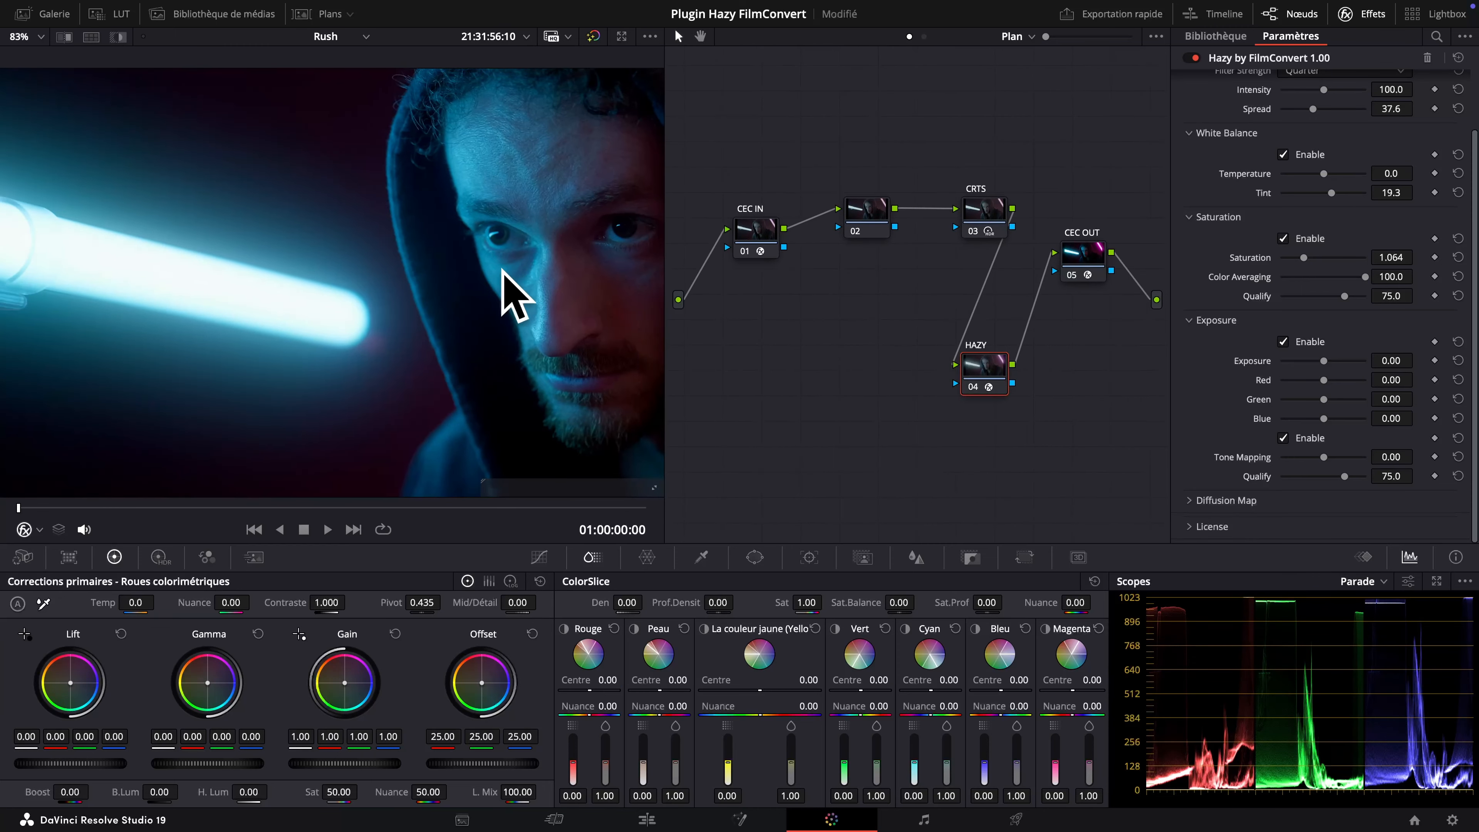
drag(505, 291, 429, 291)
drag(1316, 458, 1280, 459)
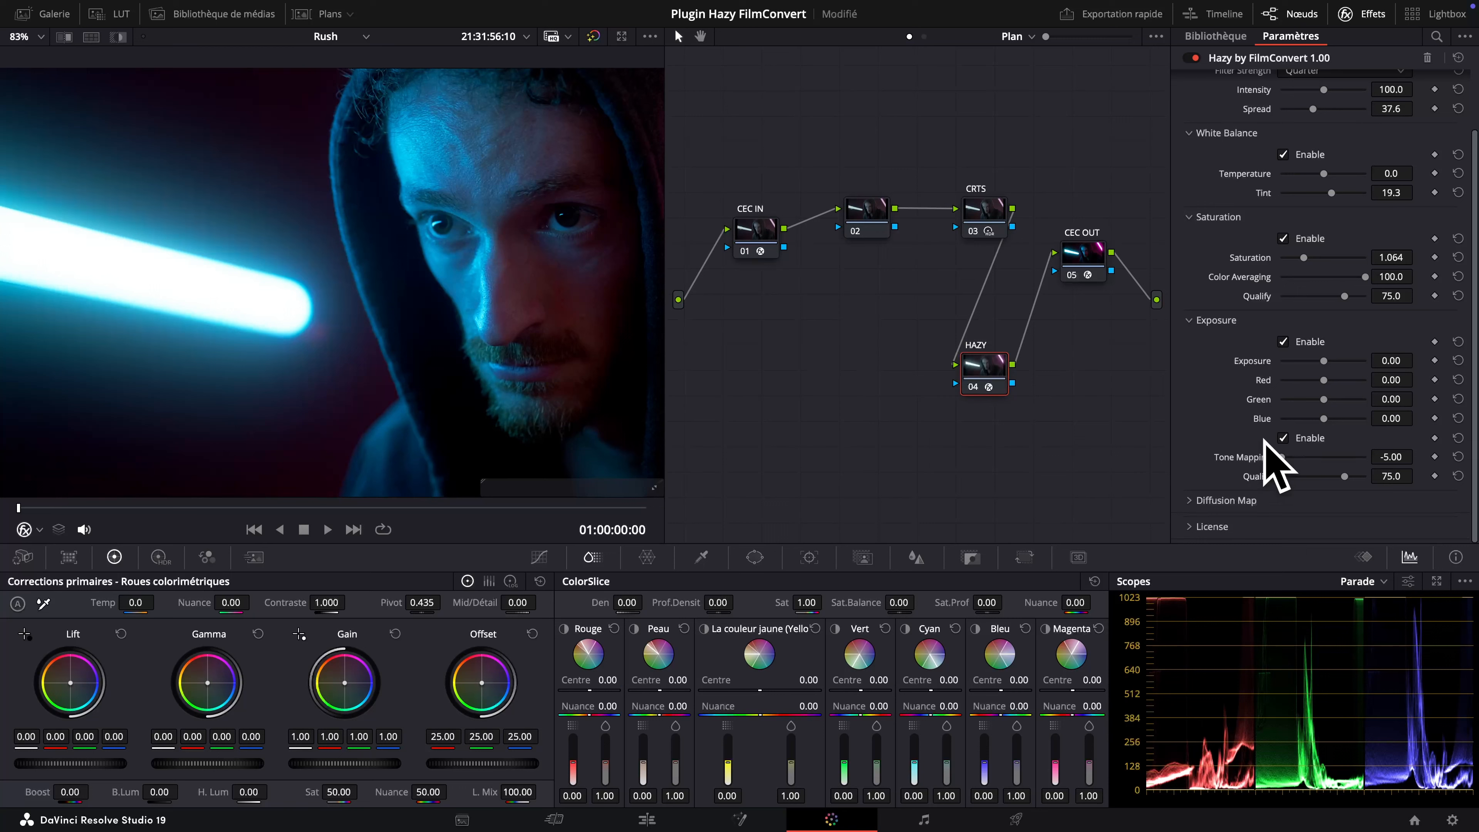
drag(1283, 457, 1427, 475)
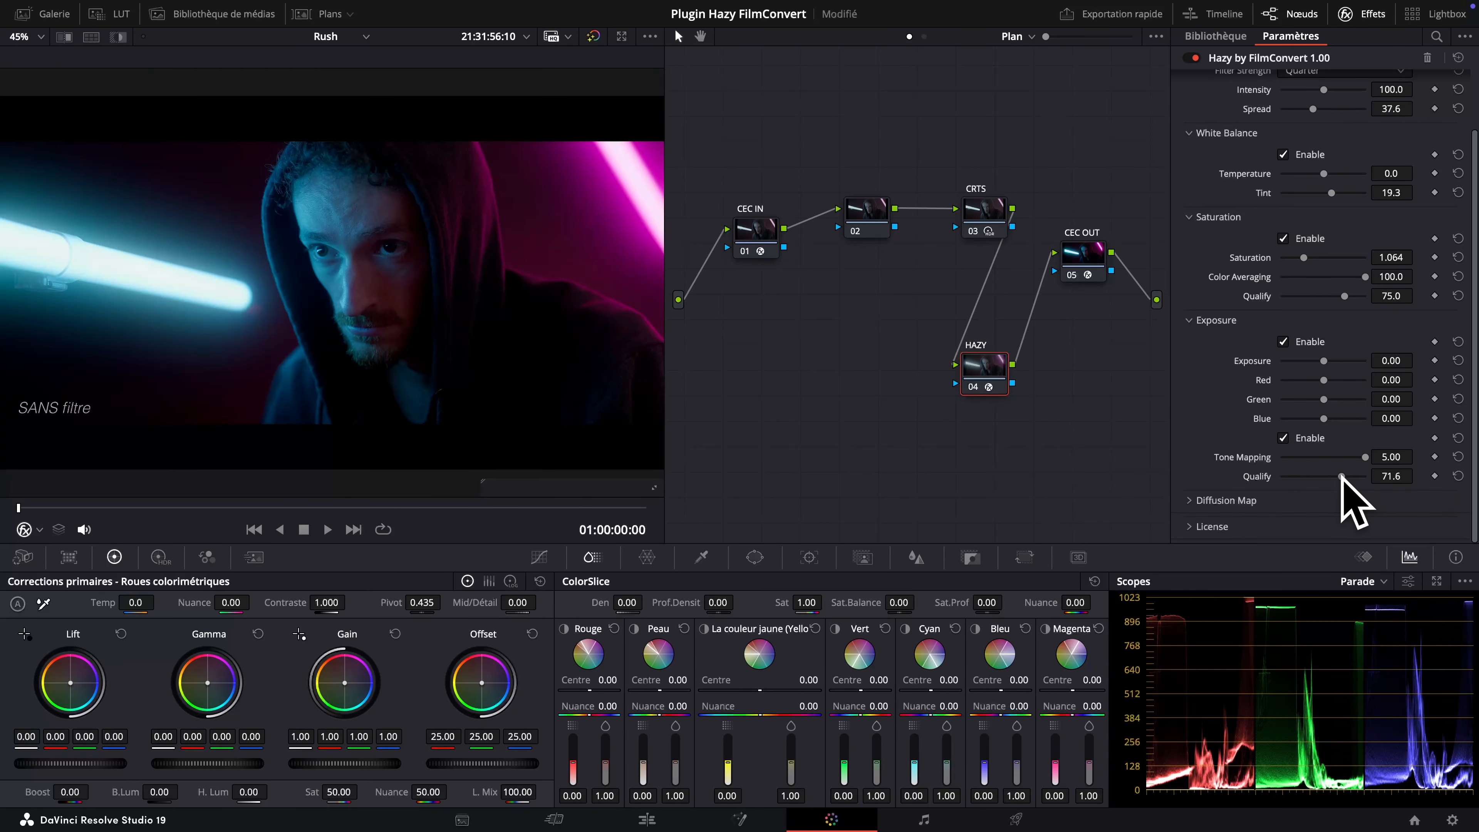
- Try the tone mapping Qualify at 76.2, 100 and 17.5 with Exposure raised to 1.14, and reset Qualify to 75
drag(1341, 477, 1345, 477)
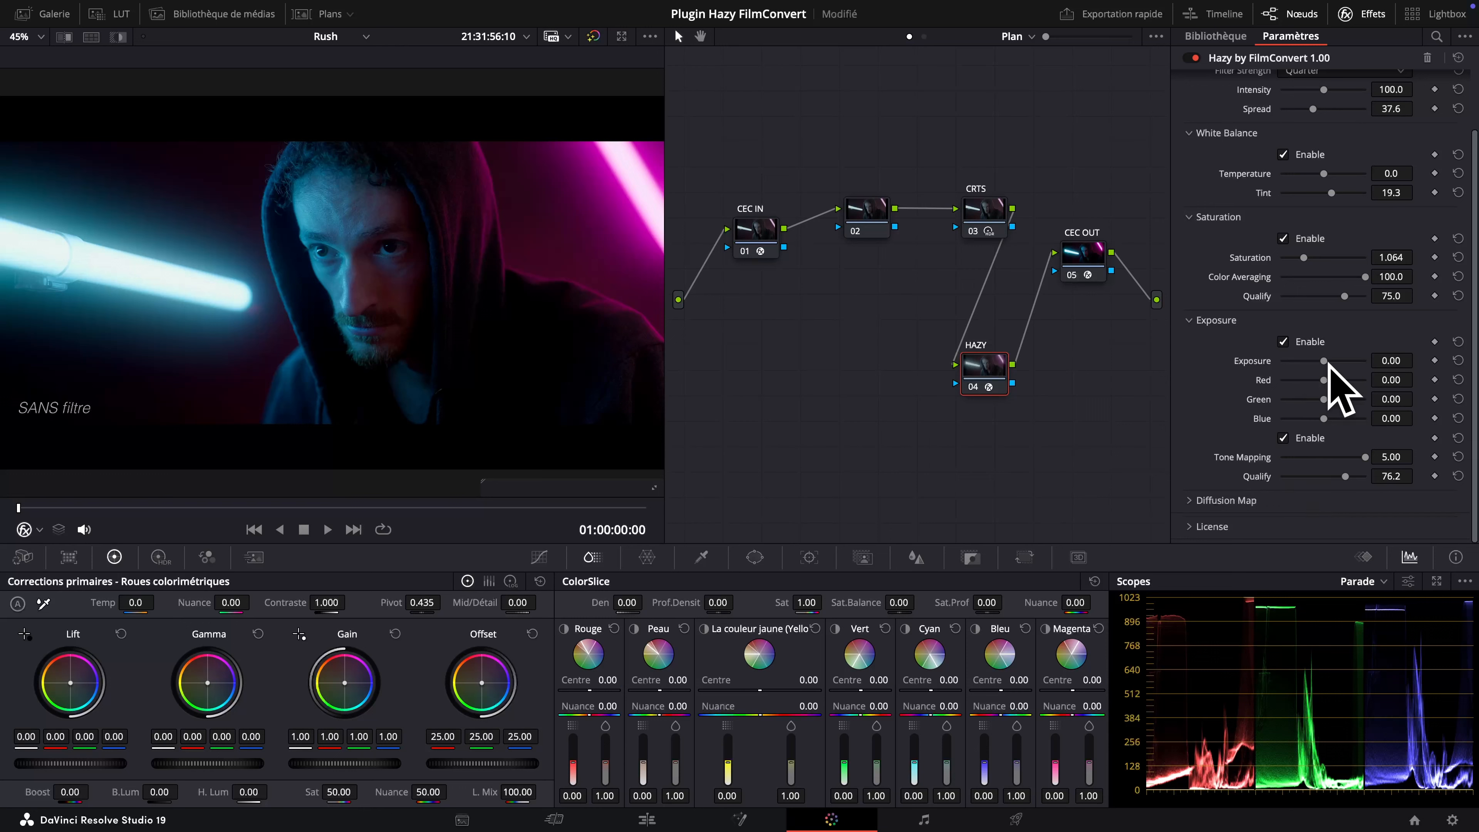
drag(1324, 360, 1331, 362)
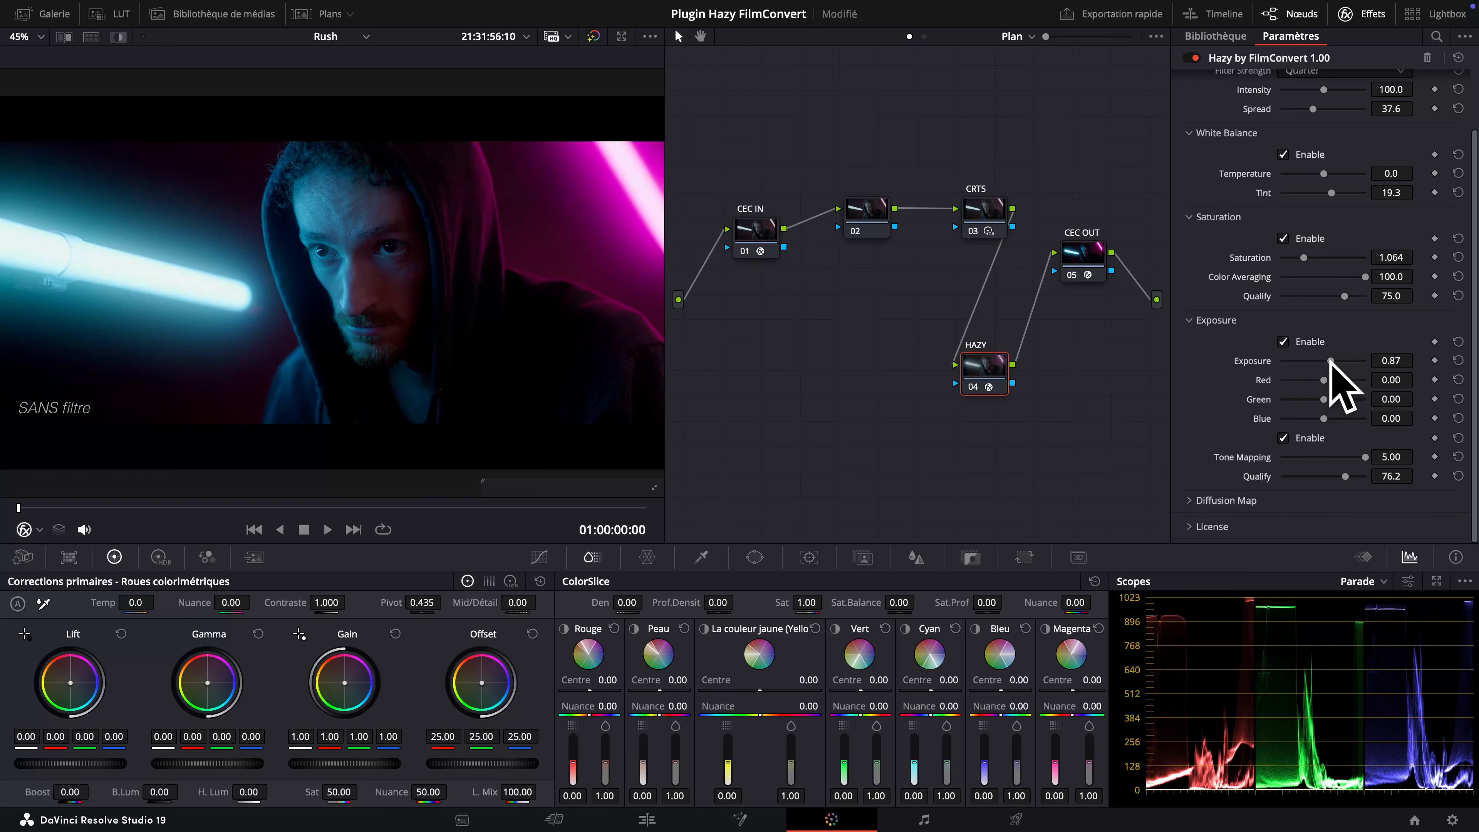
mouse_move(1343, 473)
mouse_down()
mouse_move(1286, 474)
mouse_move(1366, 481)
mouse_up()
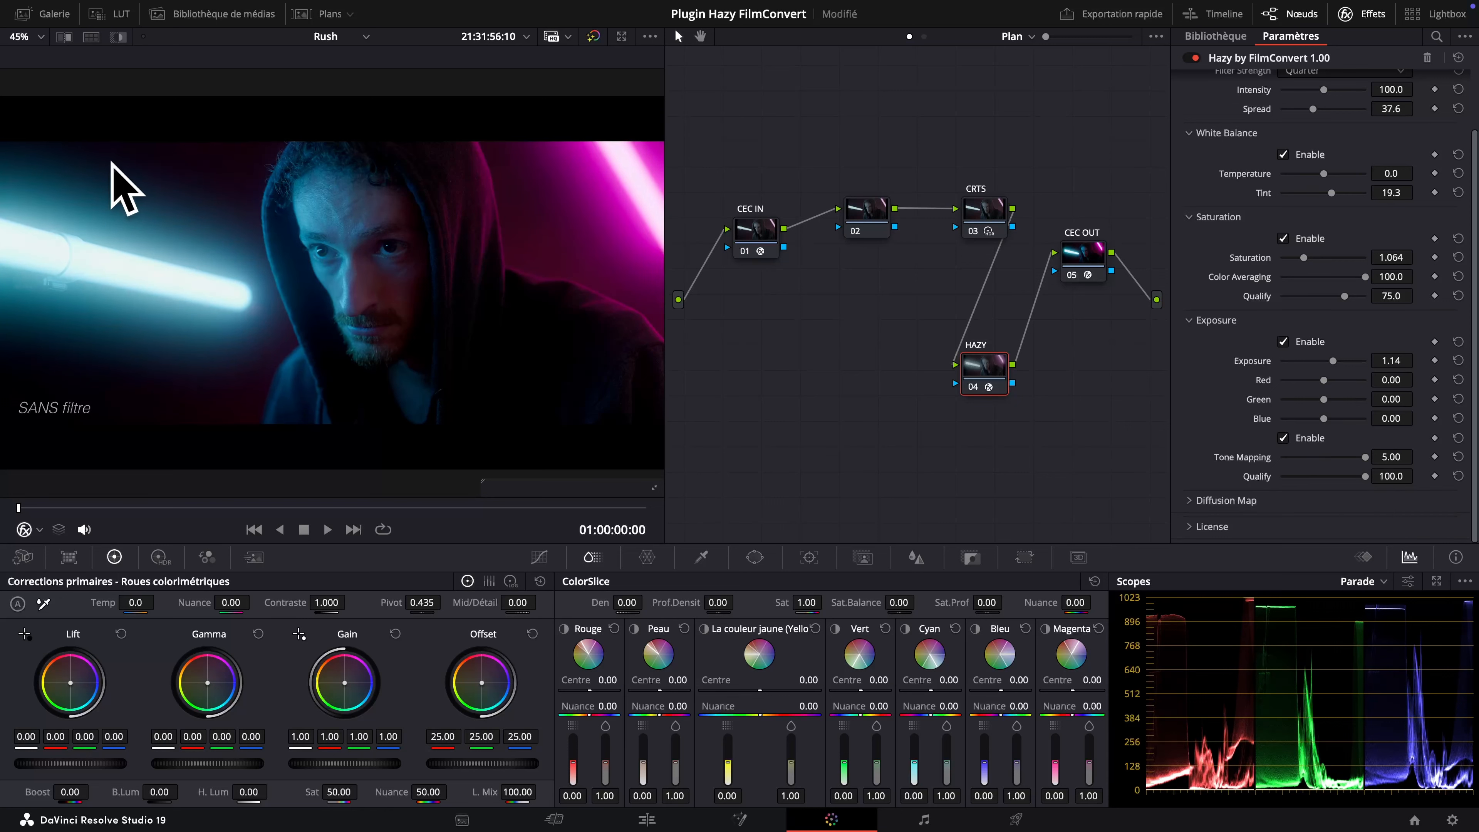
drag(1349, 475, 1297, 475)
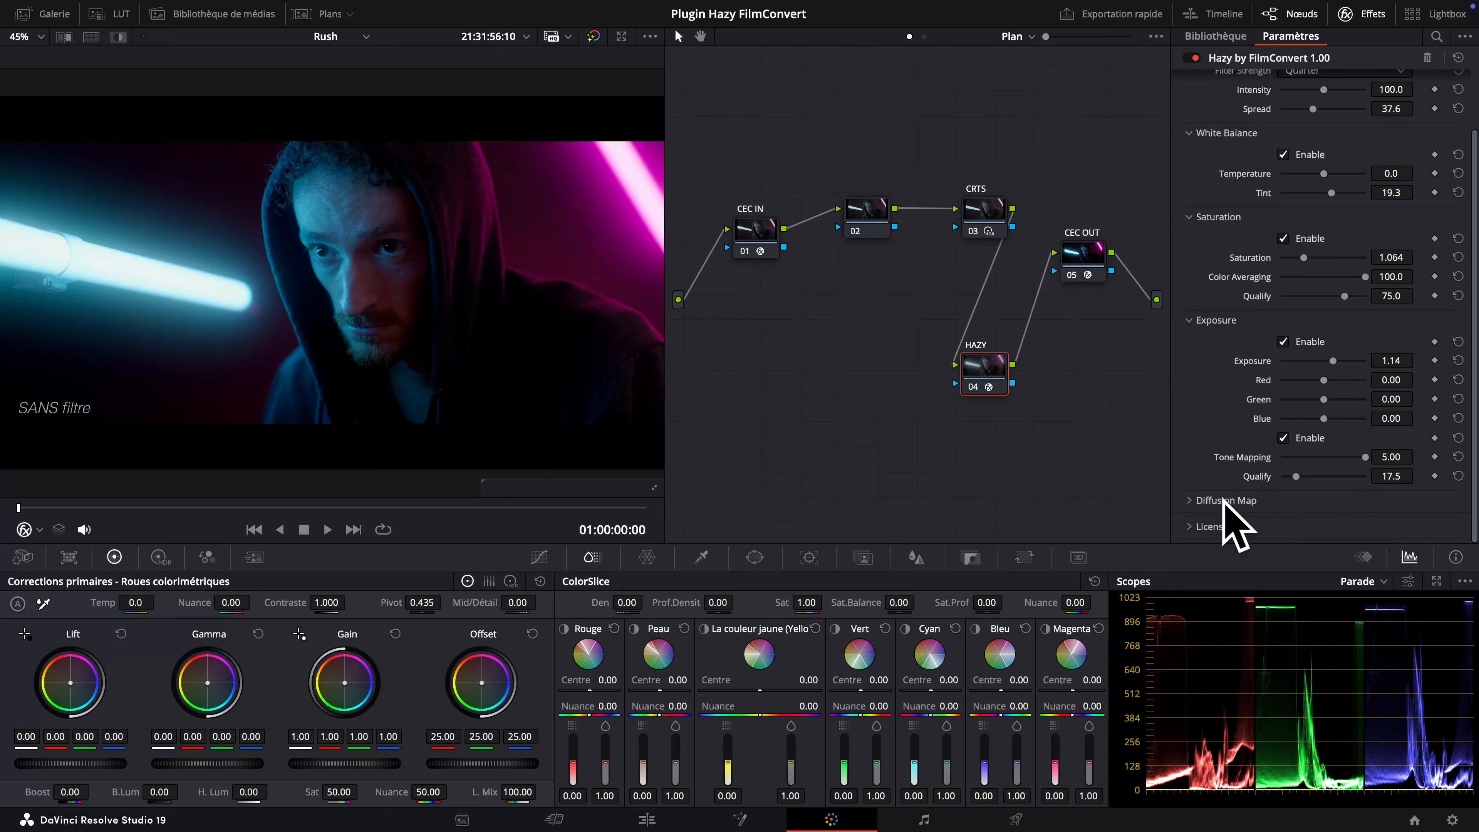
double_click(1294, 476)
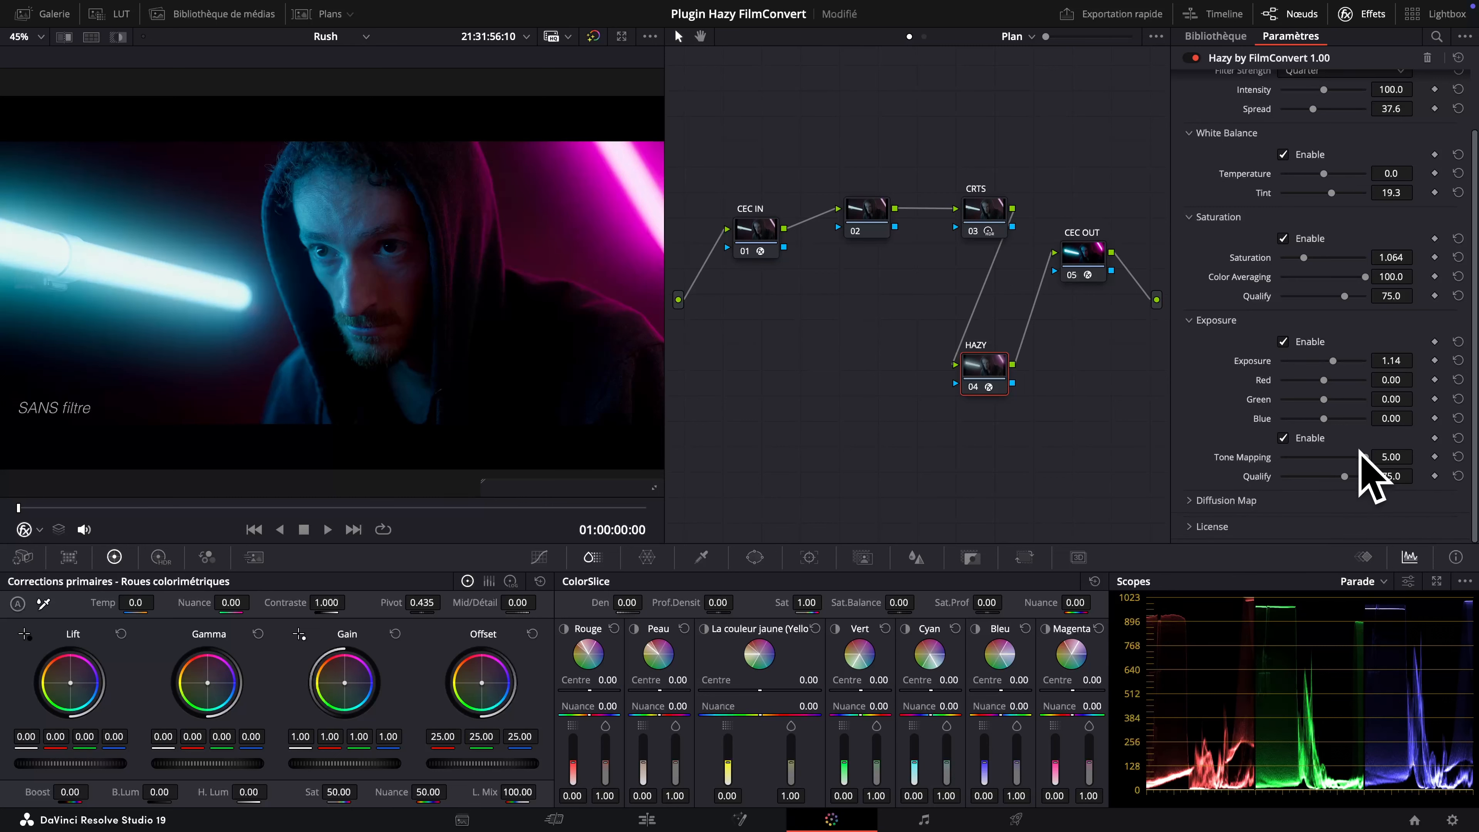
- Reset the overall Exposure to 0.00 and set Tone Mapping to 2.25
double_click(1250, 358)
mouse_move(1357, 457)
mouse_down()
mouse_move(1310, 458)
mouse_move(1342, 458)
mouse_up()
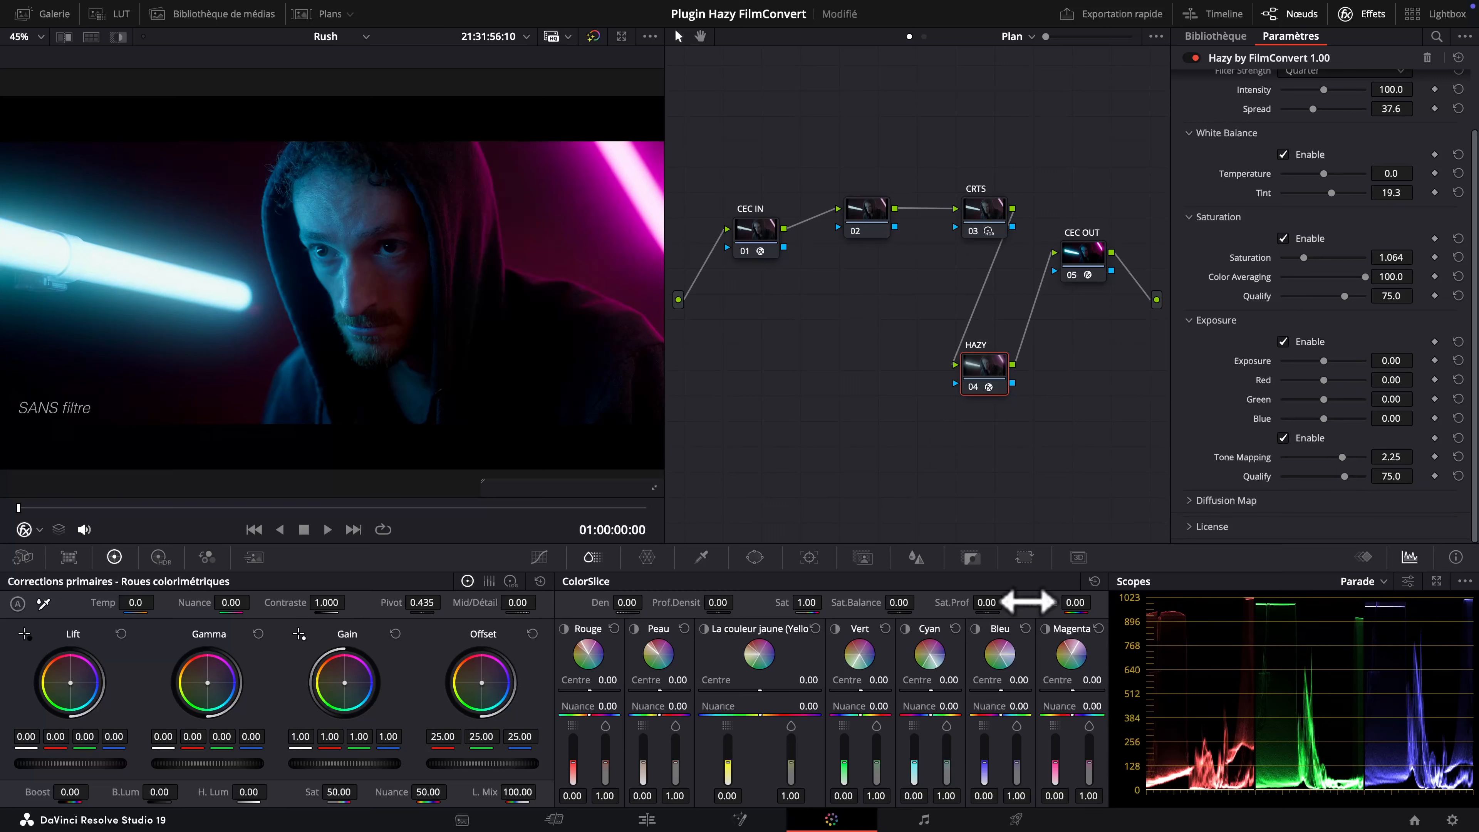
- Enable the Diffusion Map at Intensity 50, compare the image with it on and off, and turn it off
click(1270, 502)
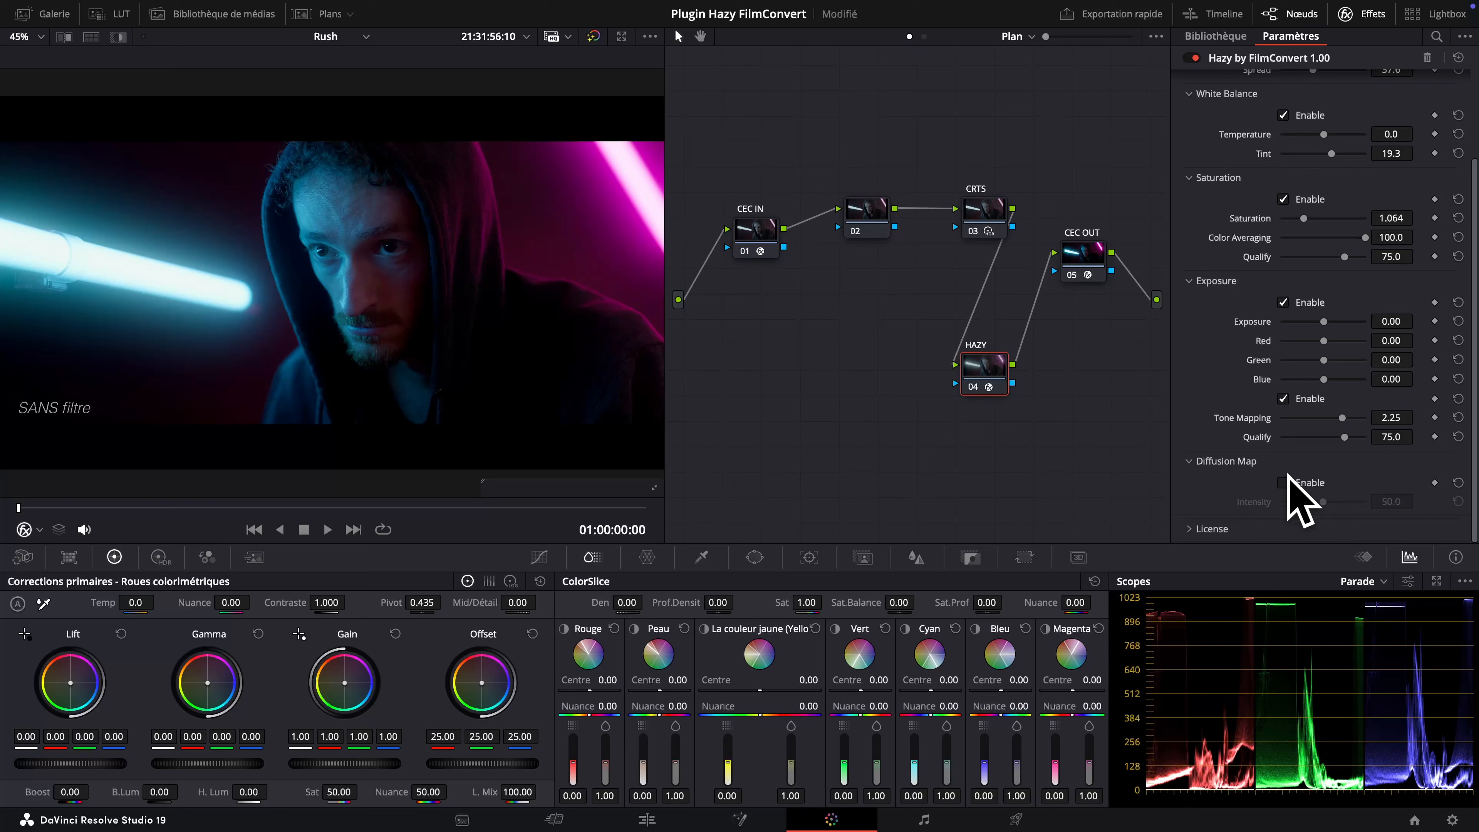
click(1284, 483)
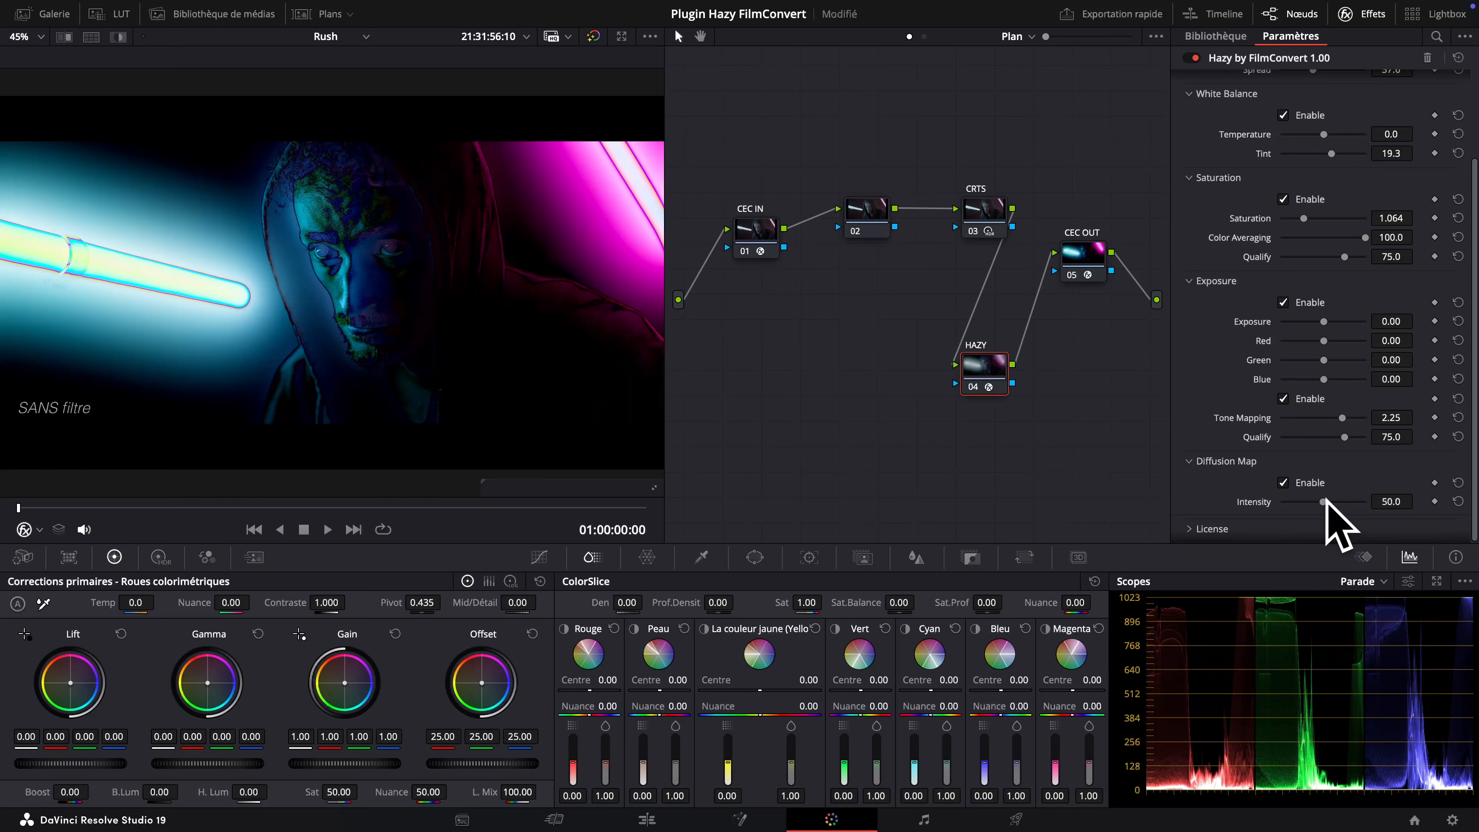
mouse_move(1321, 500)
mouse_down()
mouse_move(1297, 501)
mouse_move(1370, 511)
mouse_move(1321, 504)
mouse_up()
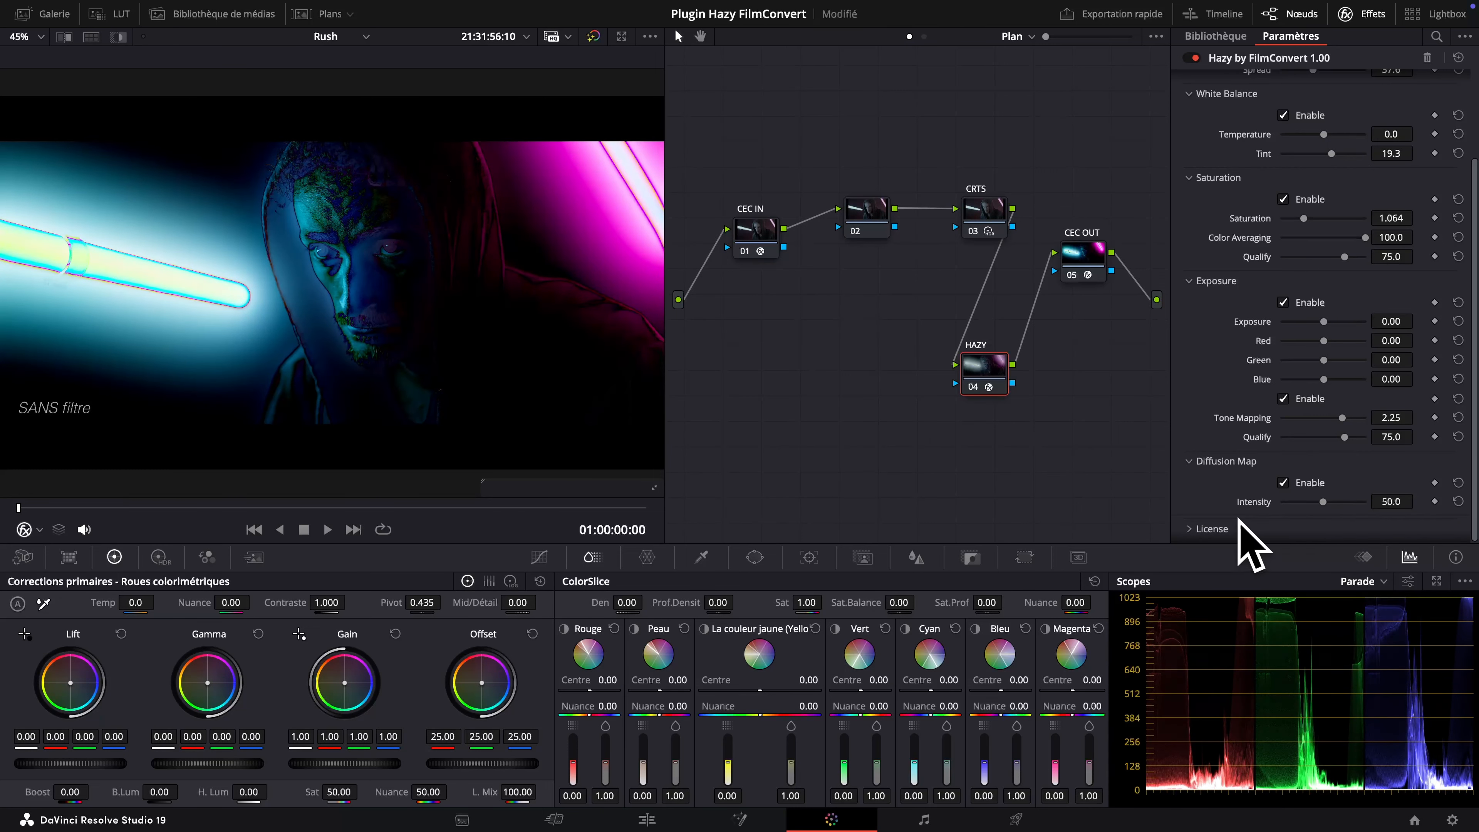
click(1284, 483)
click(1283, 483)
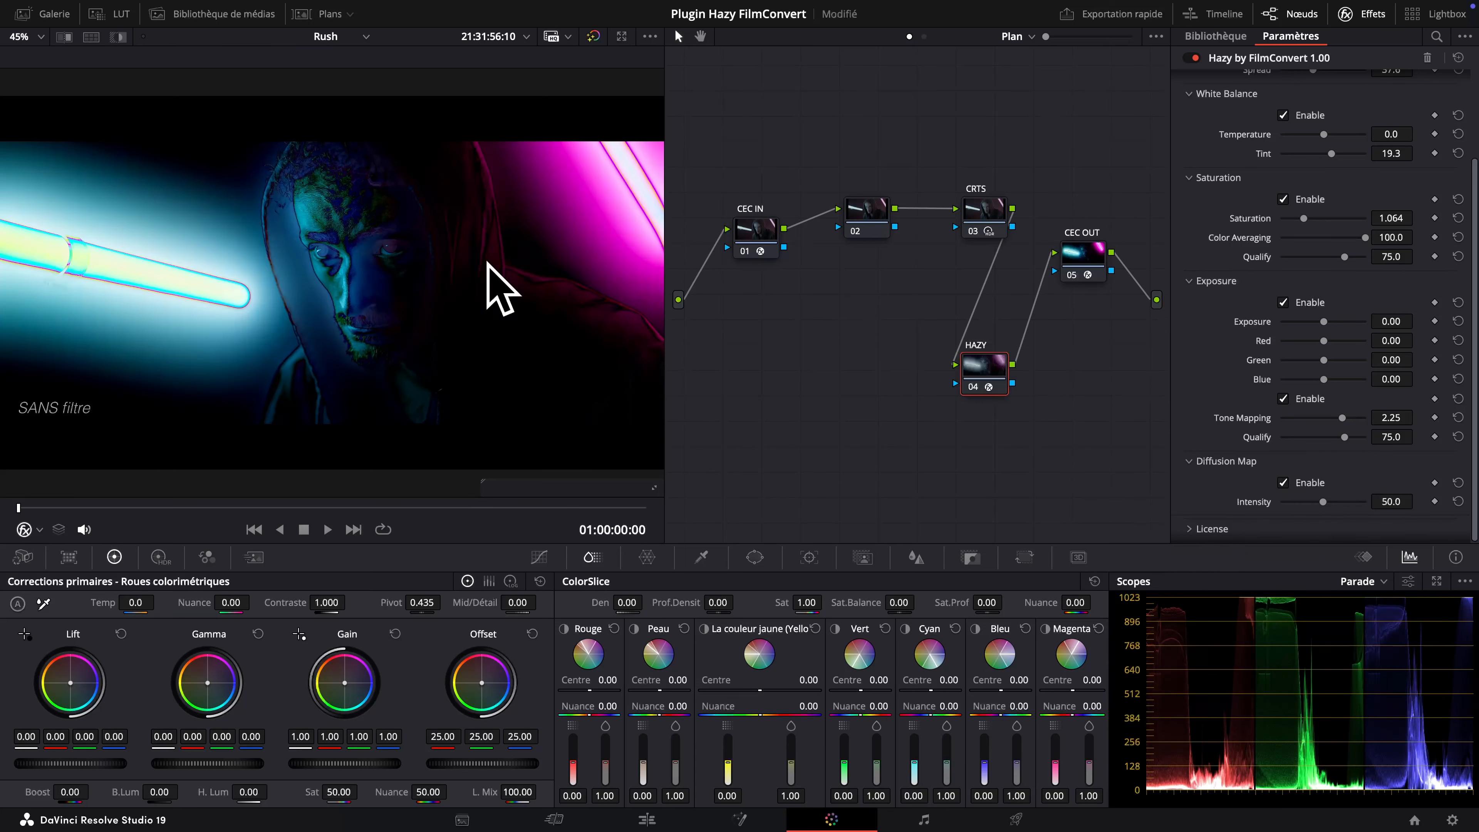
click(1283, 483)
click(1283, 483)
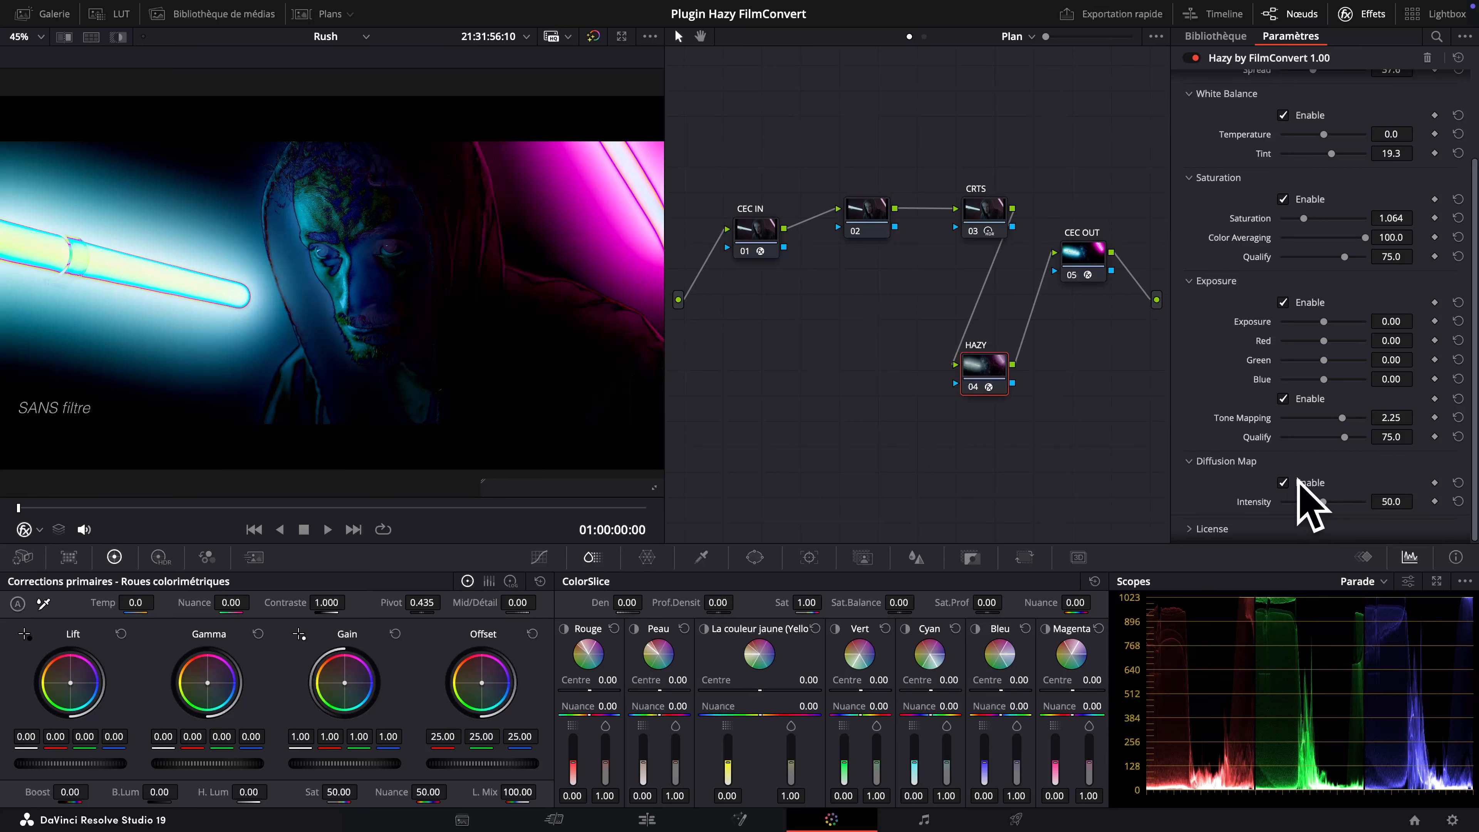
click(1284, 483)
- Expand the Customize Response graph over the viewer image and toggle its Background off and back on
scroll(1197, 520, down, 1)
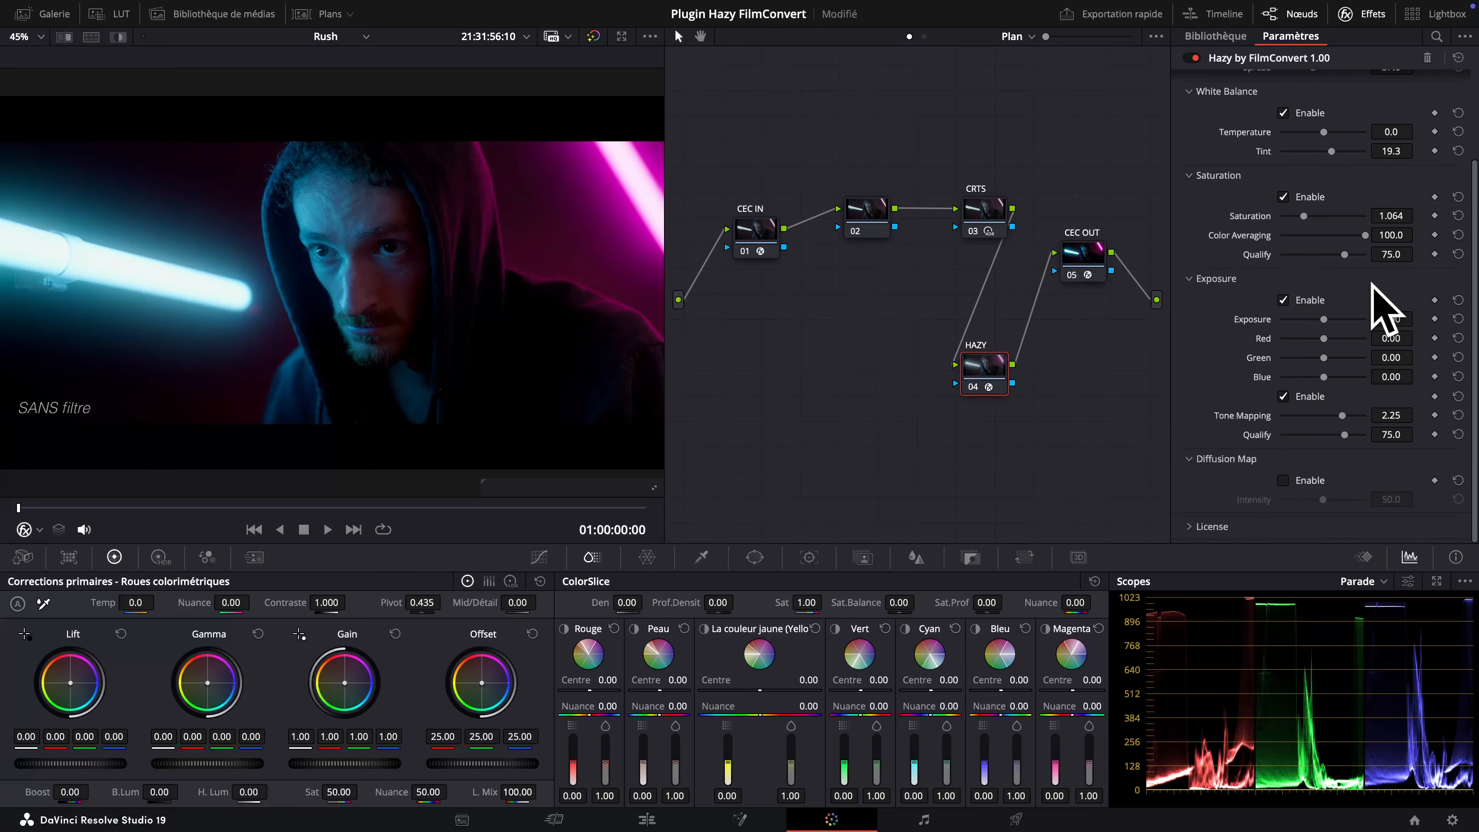
scroll(1369, 440, up, 3)
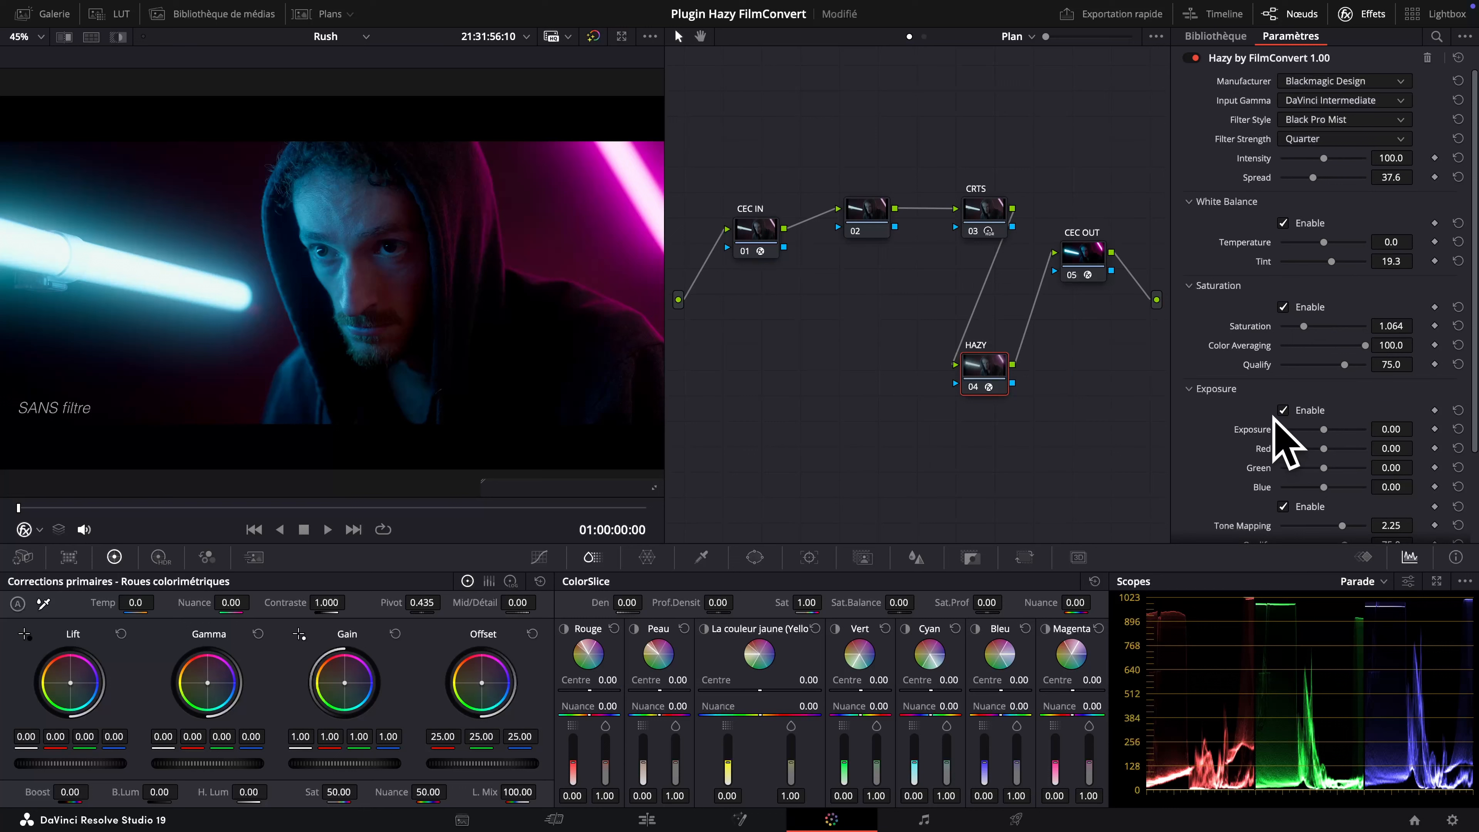
click(654, 486)
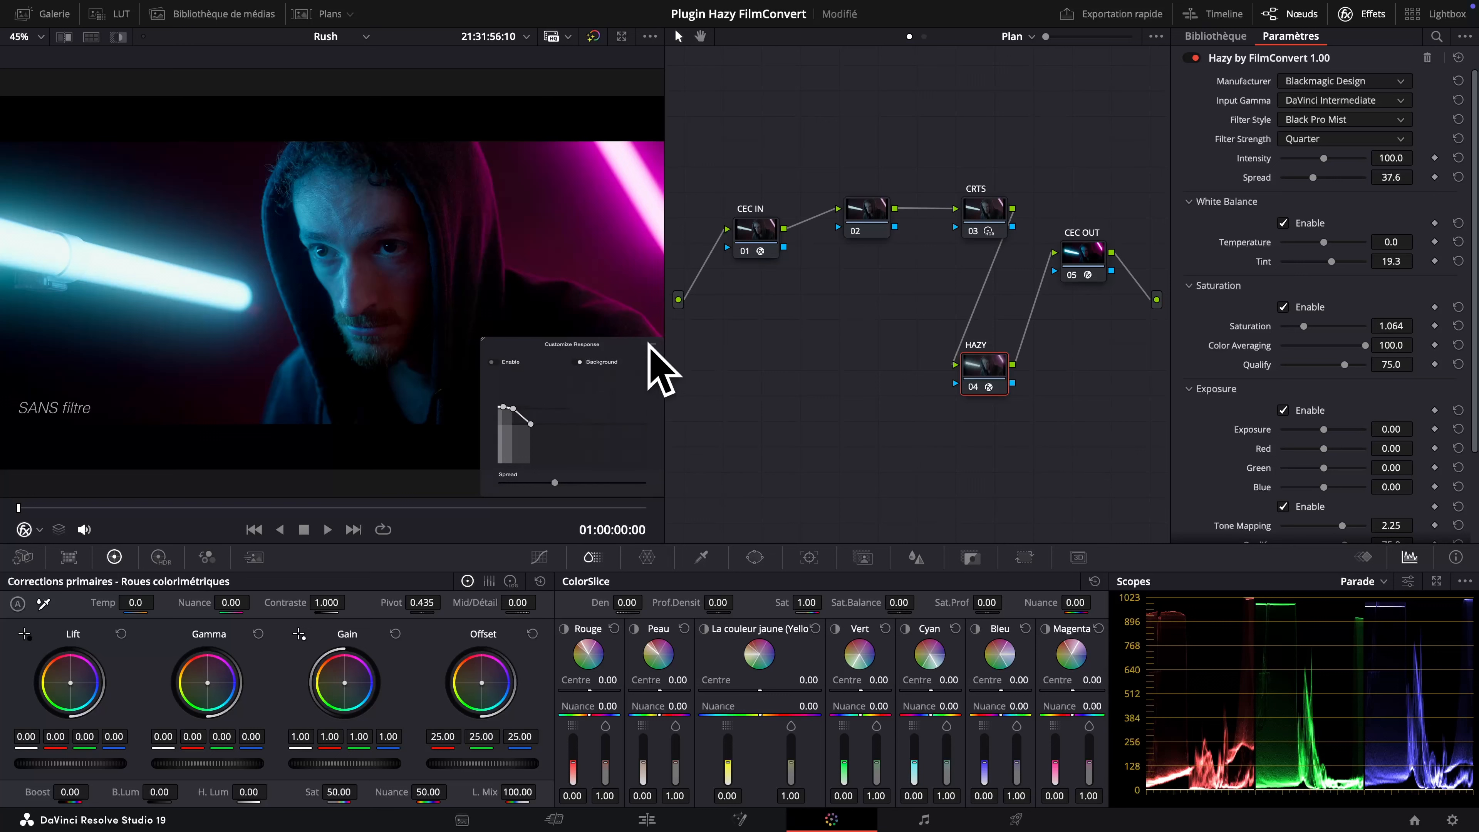
click(578, 361)
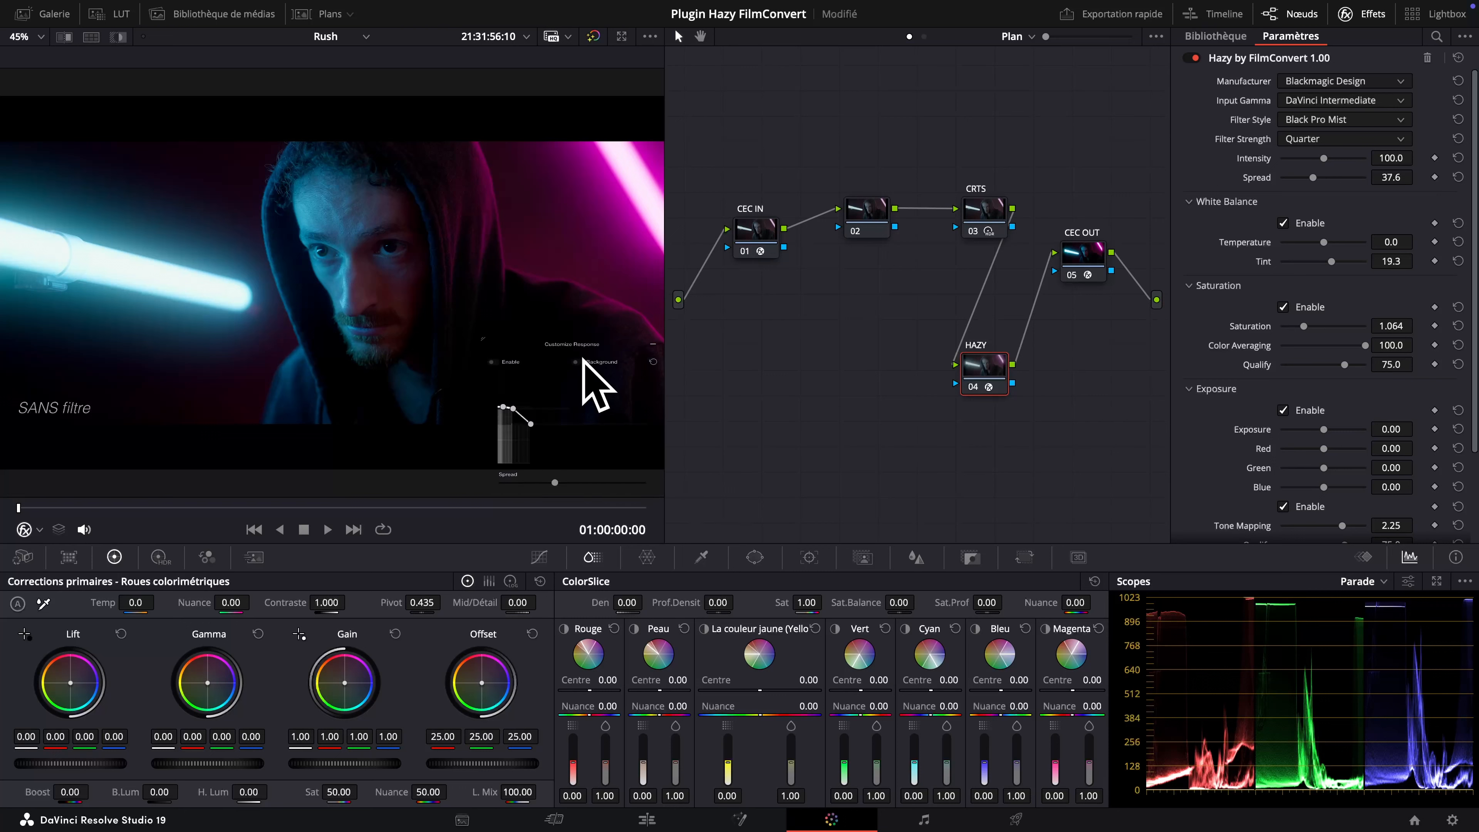
click(580, 360)
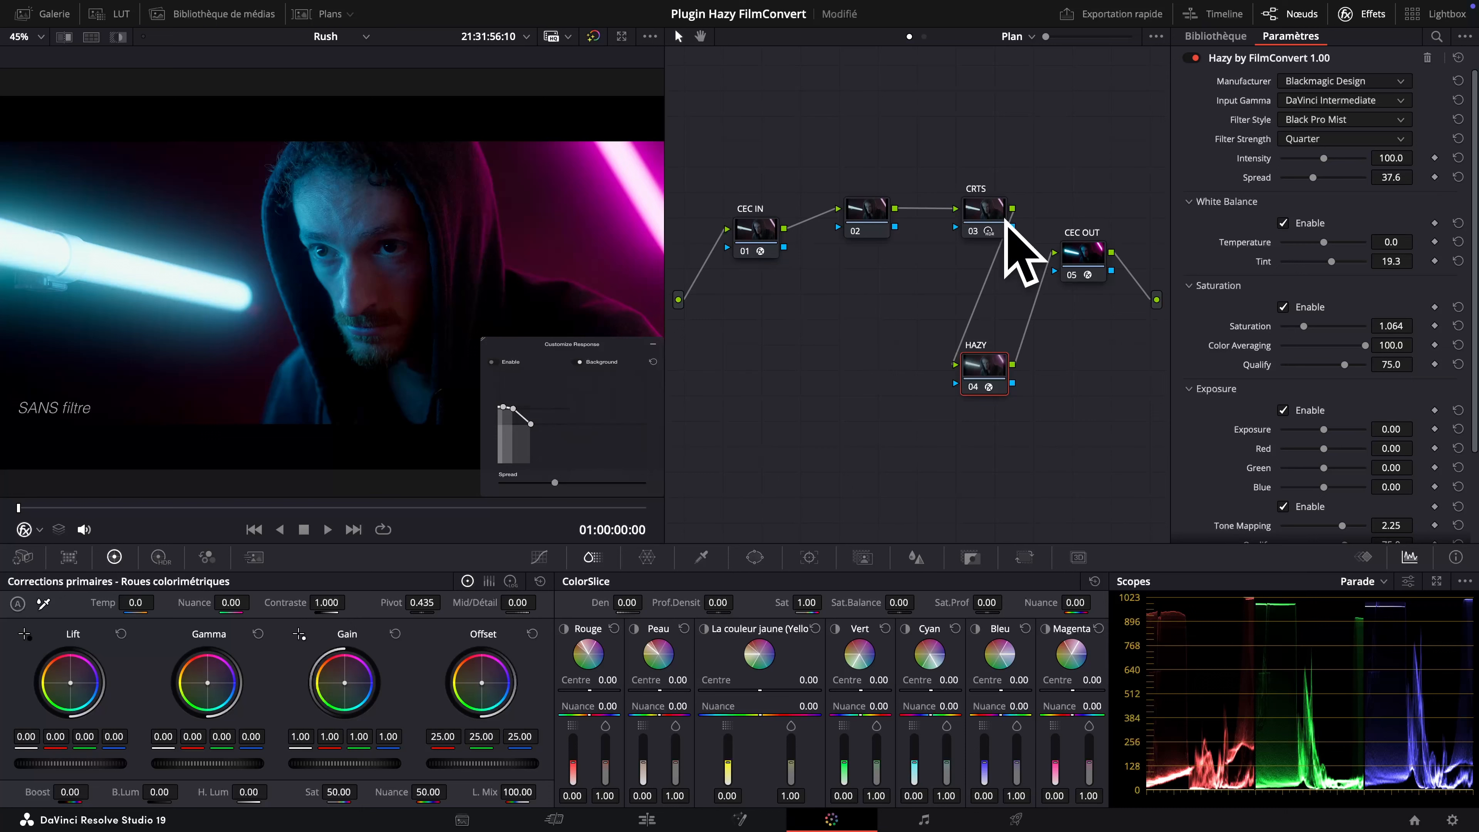
- Compare the response curves of the Bloom and Diffusion filter styles and the next listed style, and return to Black Pro Mist
click(1330, 117)
click(1318, 155)
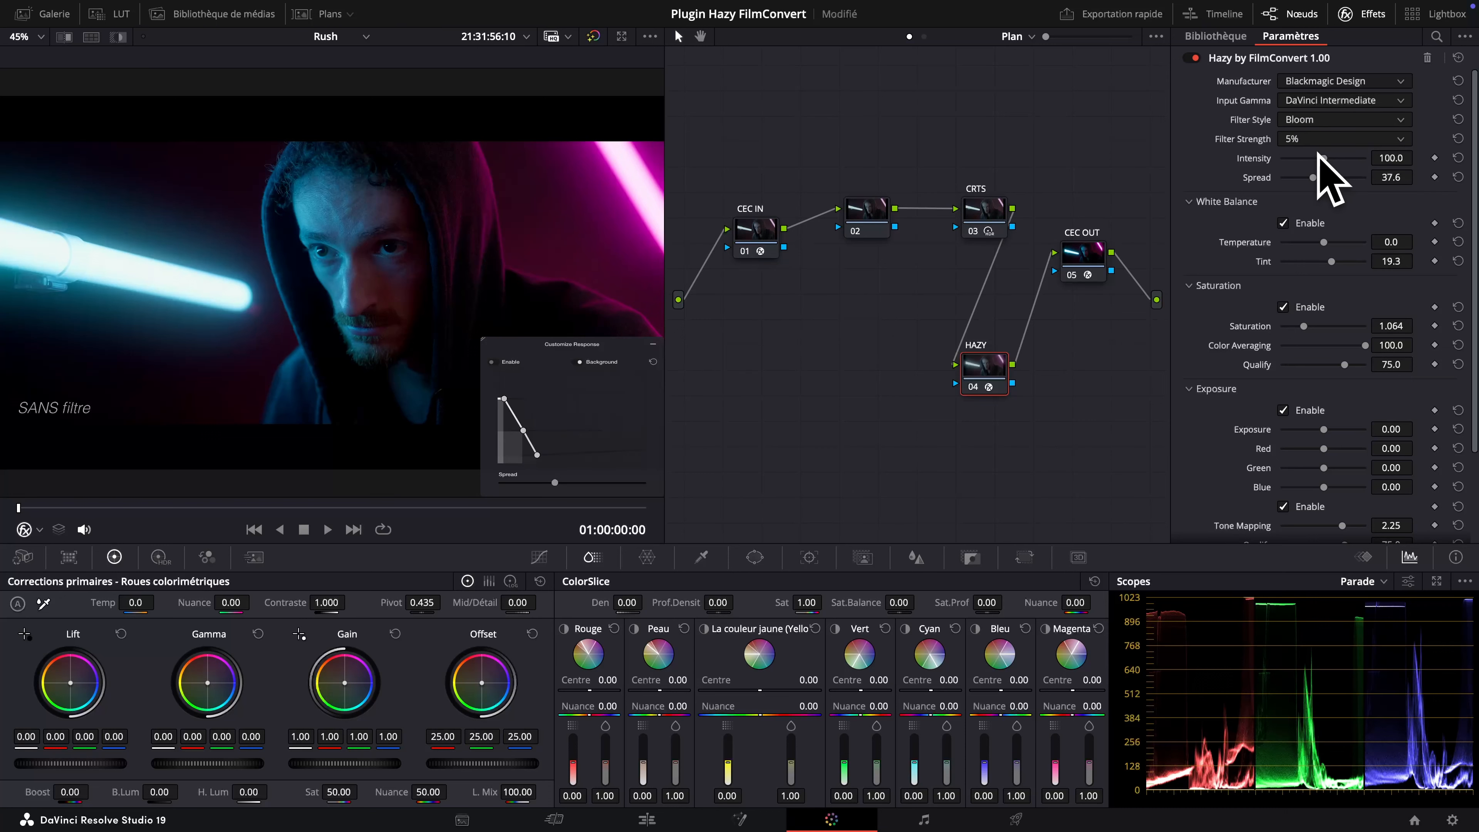
click(1322, 120)
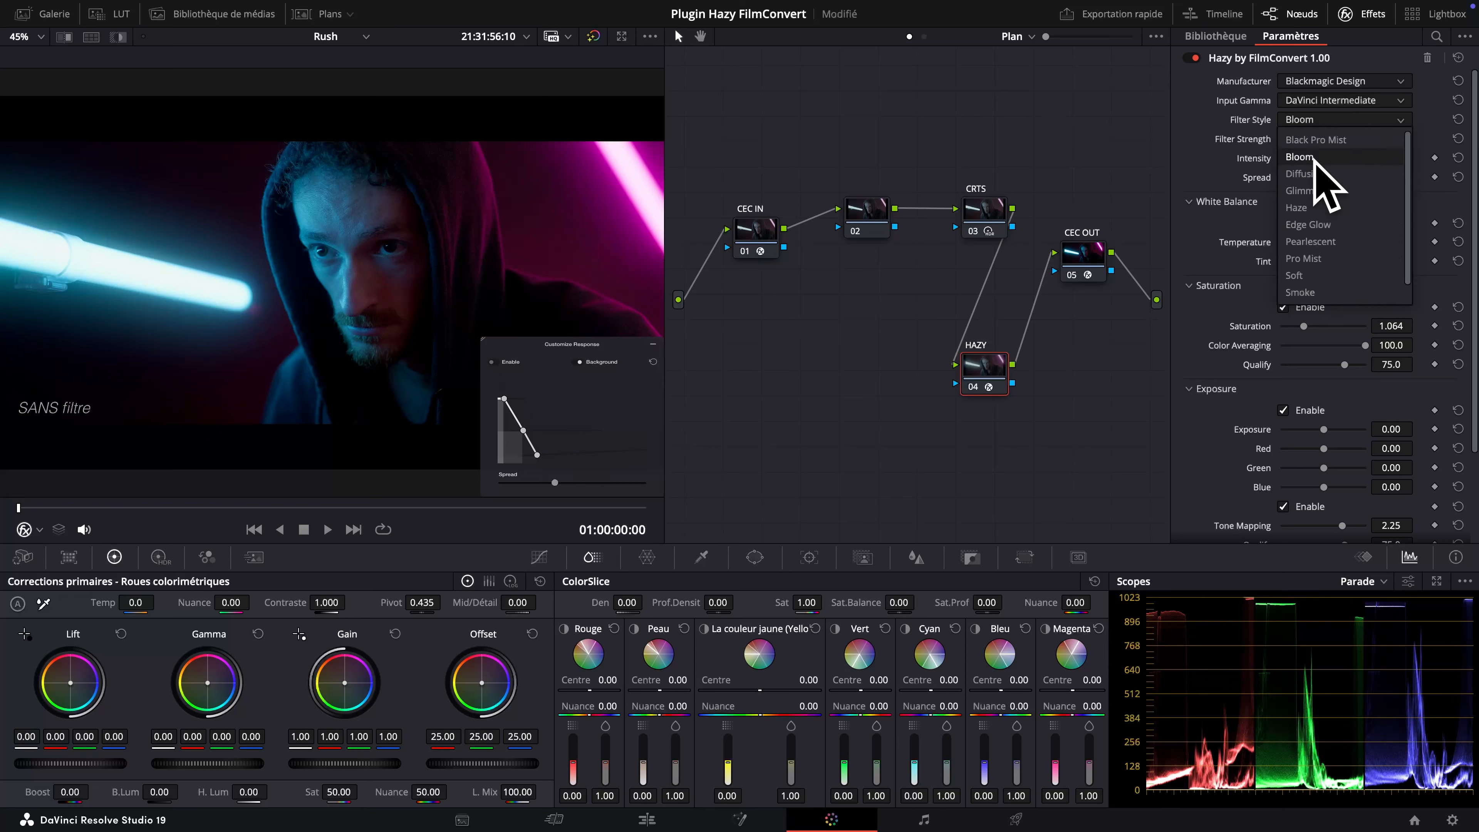
click(1322, 173)
click(1324, 119)
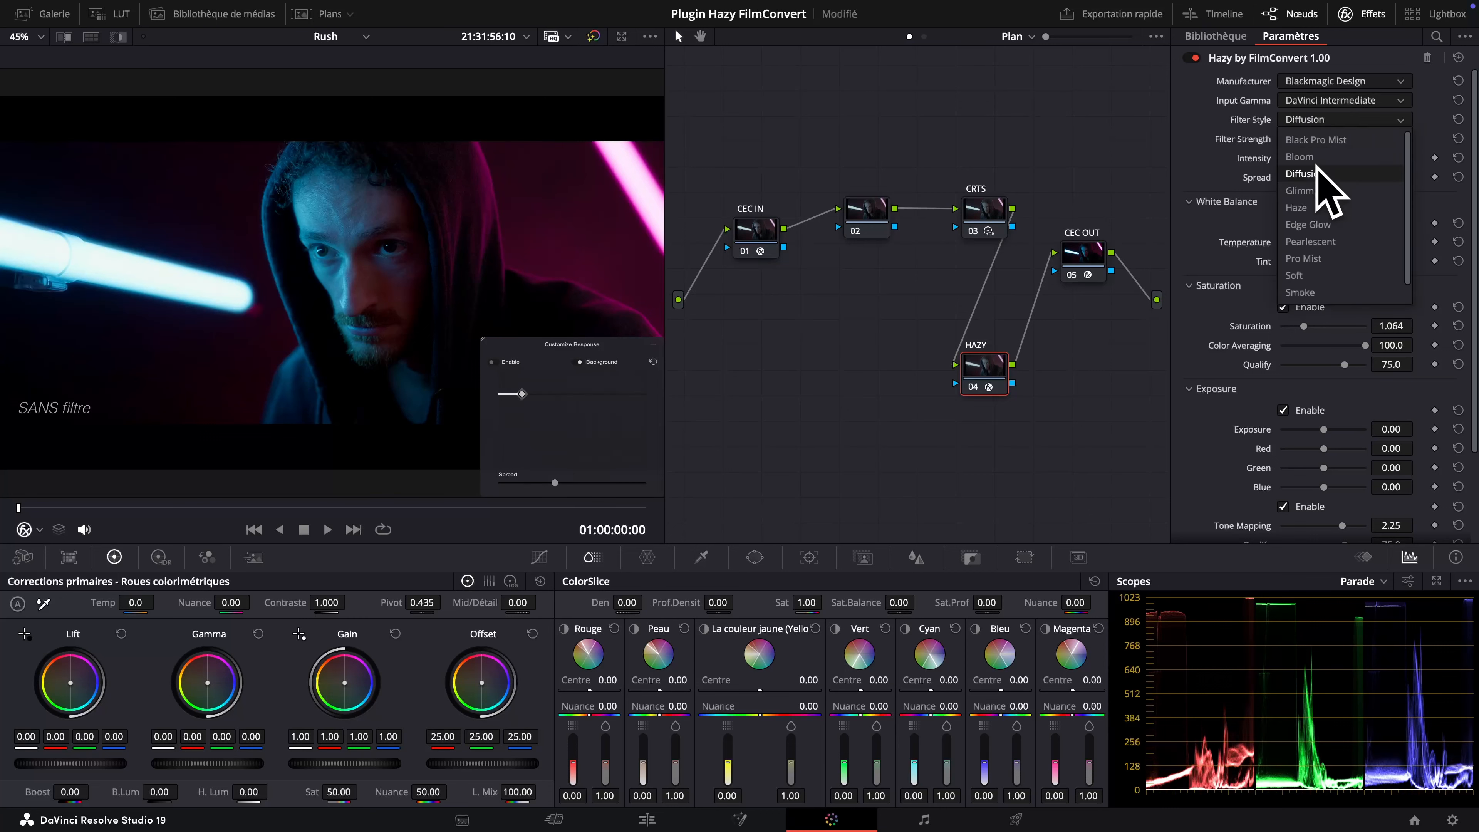
click(1325, 192)
click(1328, 120)
click(1319, 136)
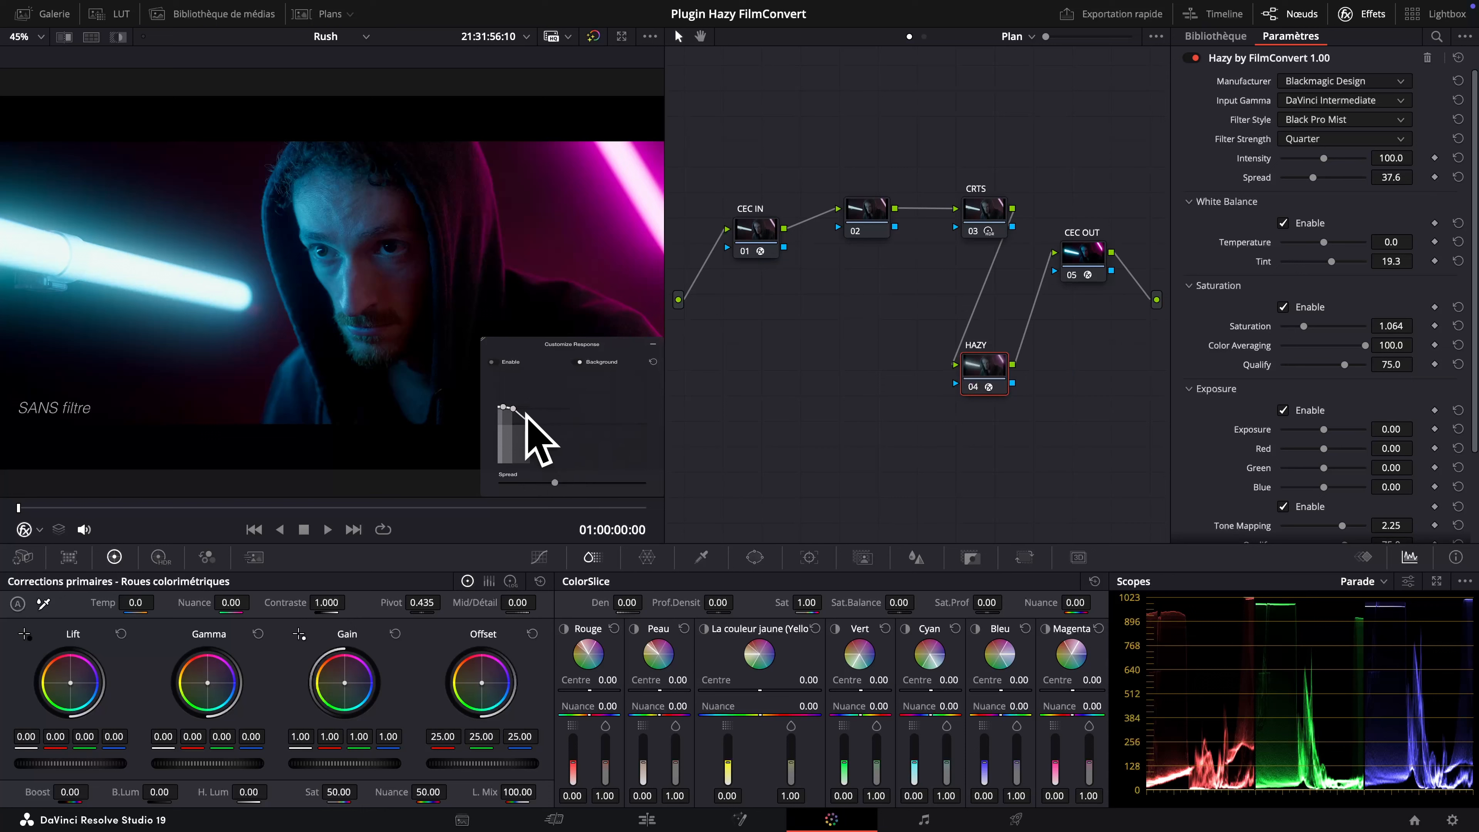
- Try moving the response curve's end point outward and back, and reset the graph with Spread at 25.0
drag(531, 424, 608, 425)
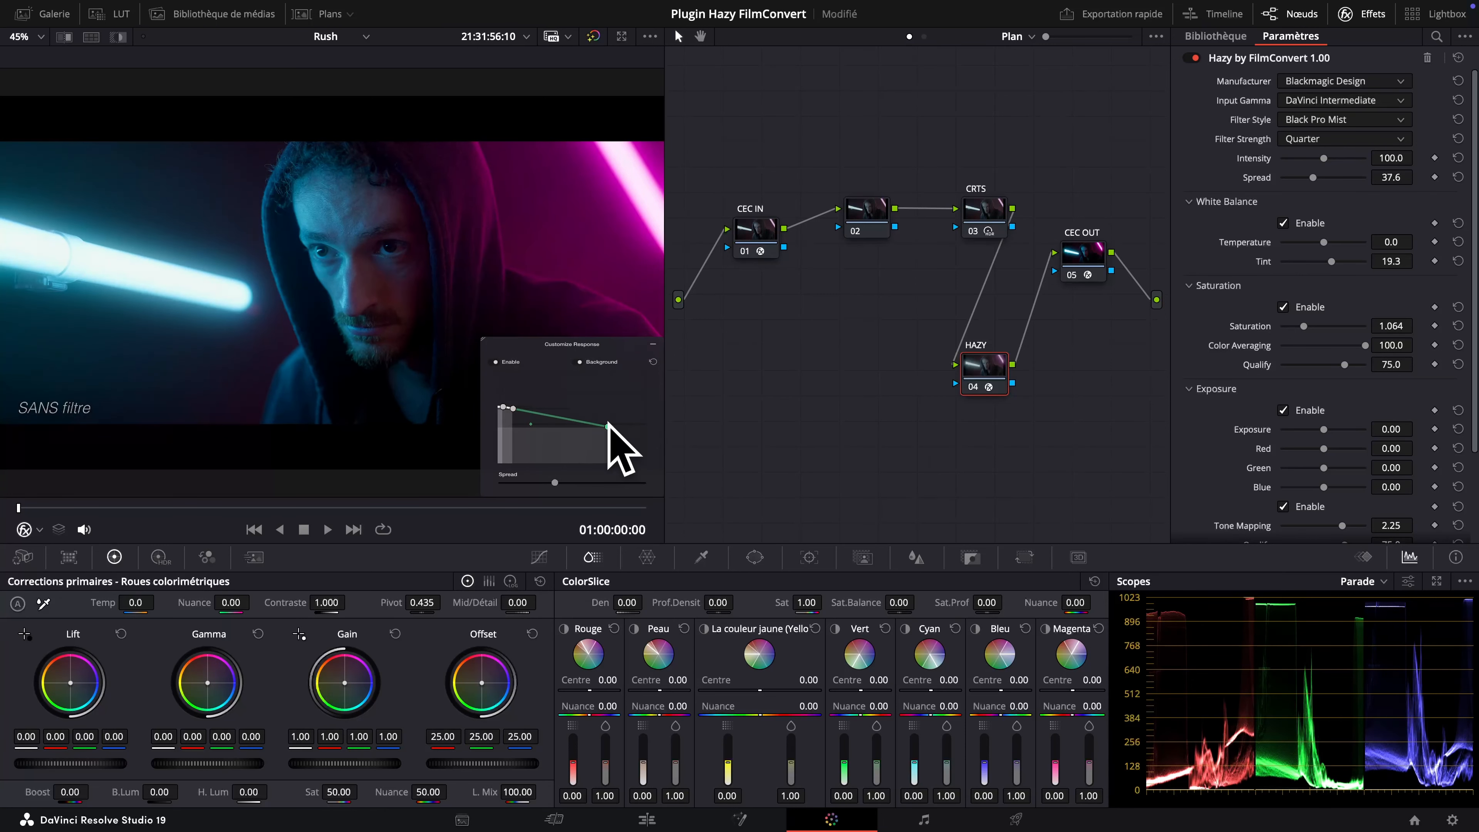
drag(554, 482, 539, 483)
mouse_move(532, 427)
mouse_down()
mouse_move(625, 429)
mouse_move(529, 428)
mouse_move(535, 415)
mouse_move(531, 444)
mouse_move(529, 401)
mouse_move(524, 459)
mouse_move(527, 397)
mouse_move(528, 418)
mouse_up()
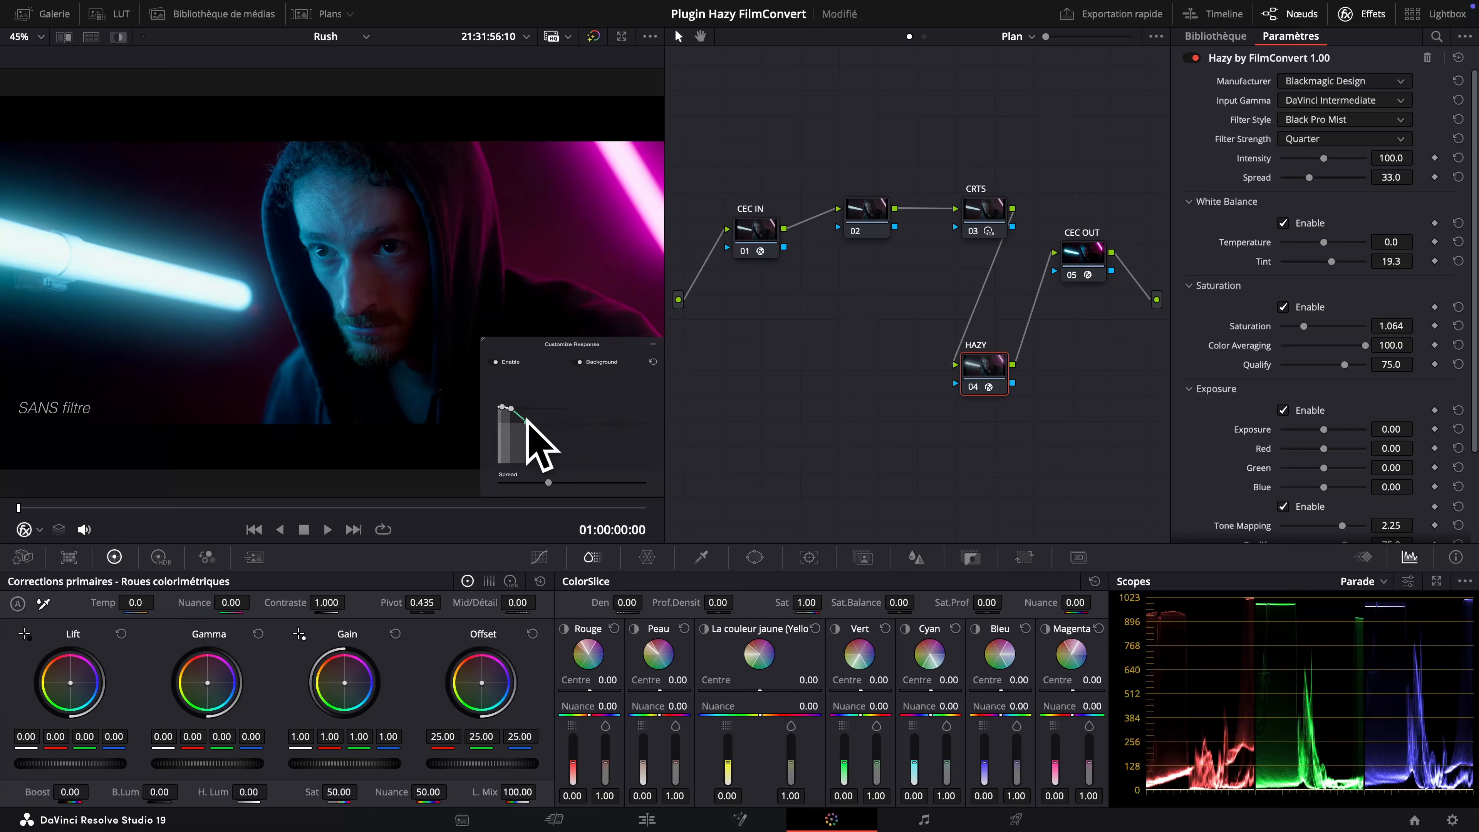
click(651, 361)
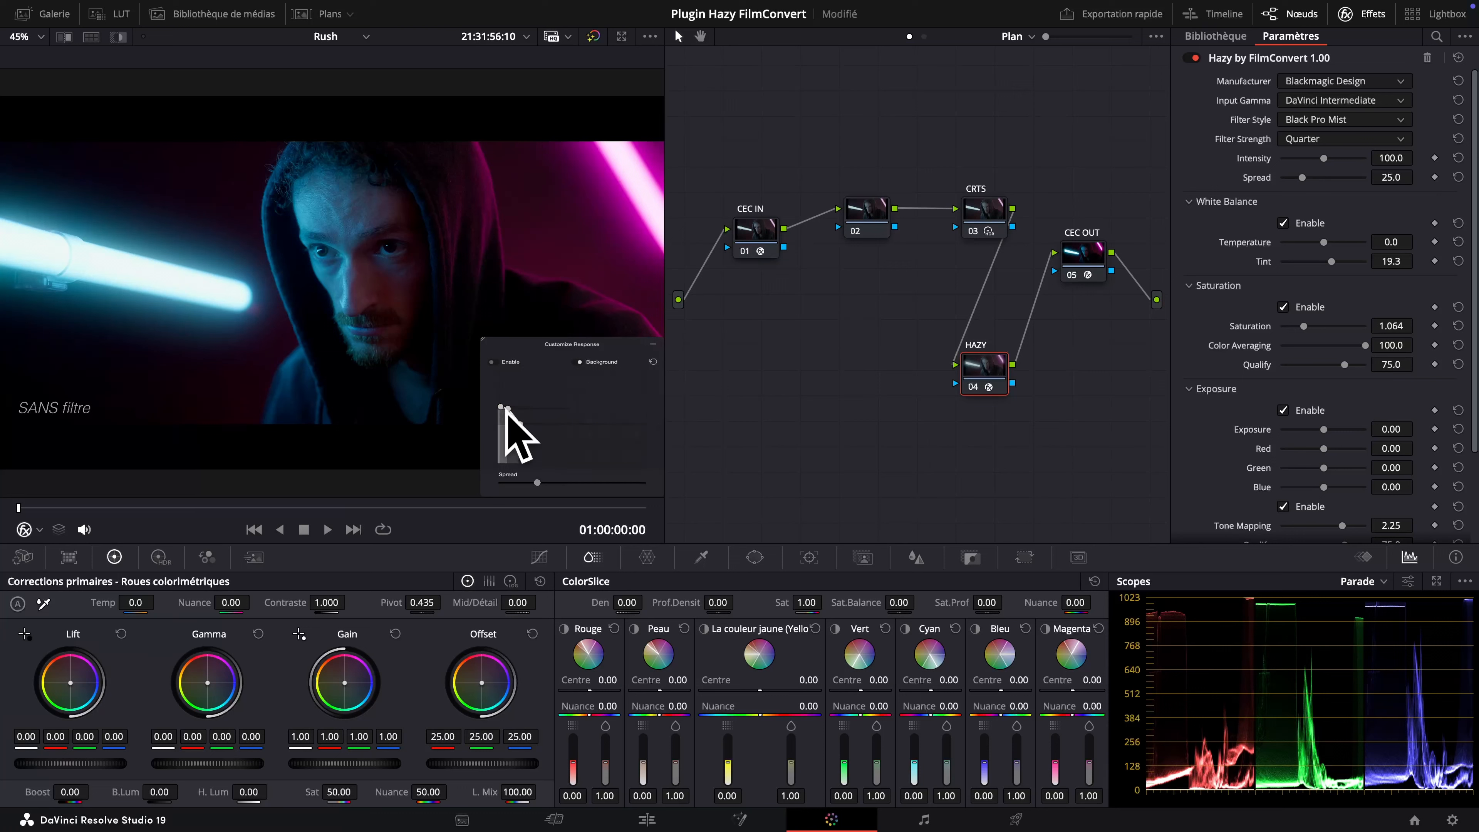
- Try the response curve's middle point at low and high positions, save the project, and bring the point back between its neighbours
mouse_move(507, 409)
mouse_down()
mouse_move(502, 432)
mouse_move(510, 416)
mouse_up()
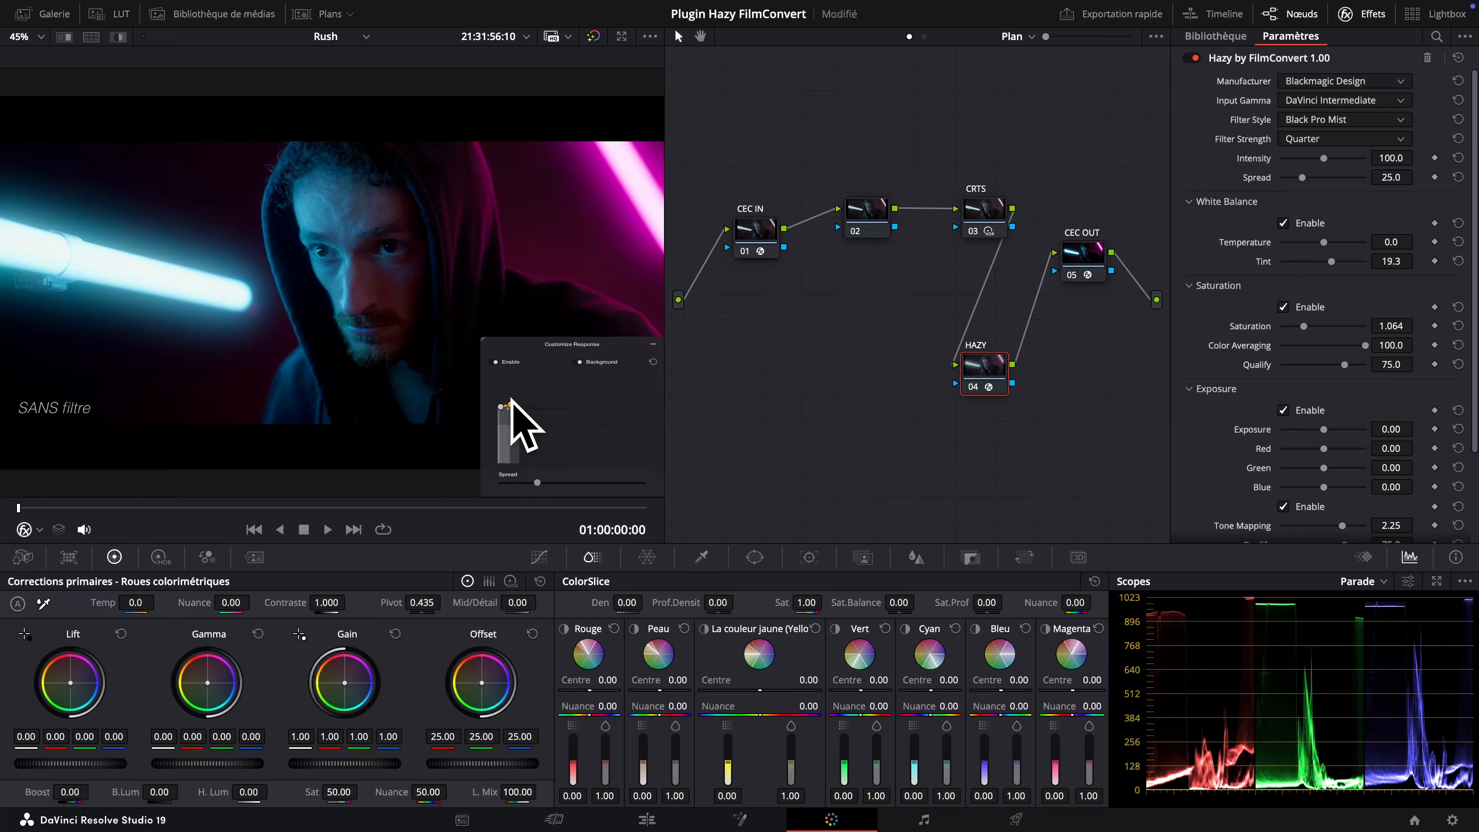
drag(506, 429, 511, 402)
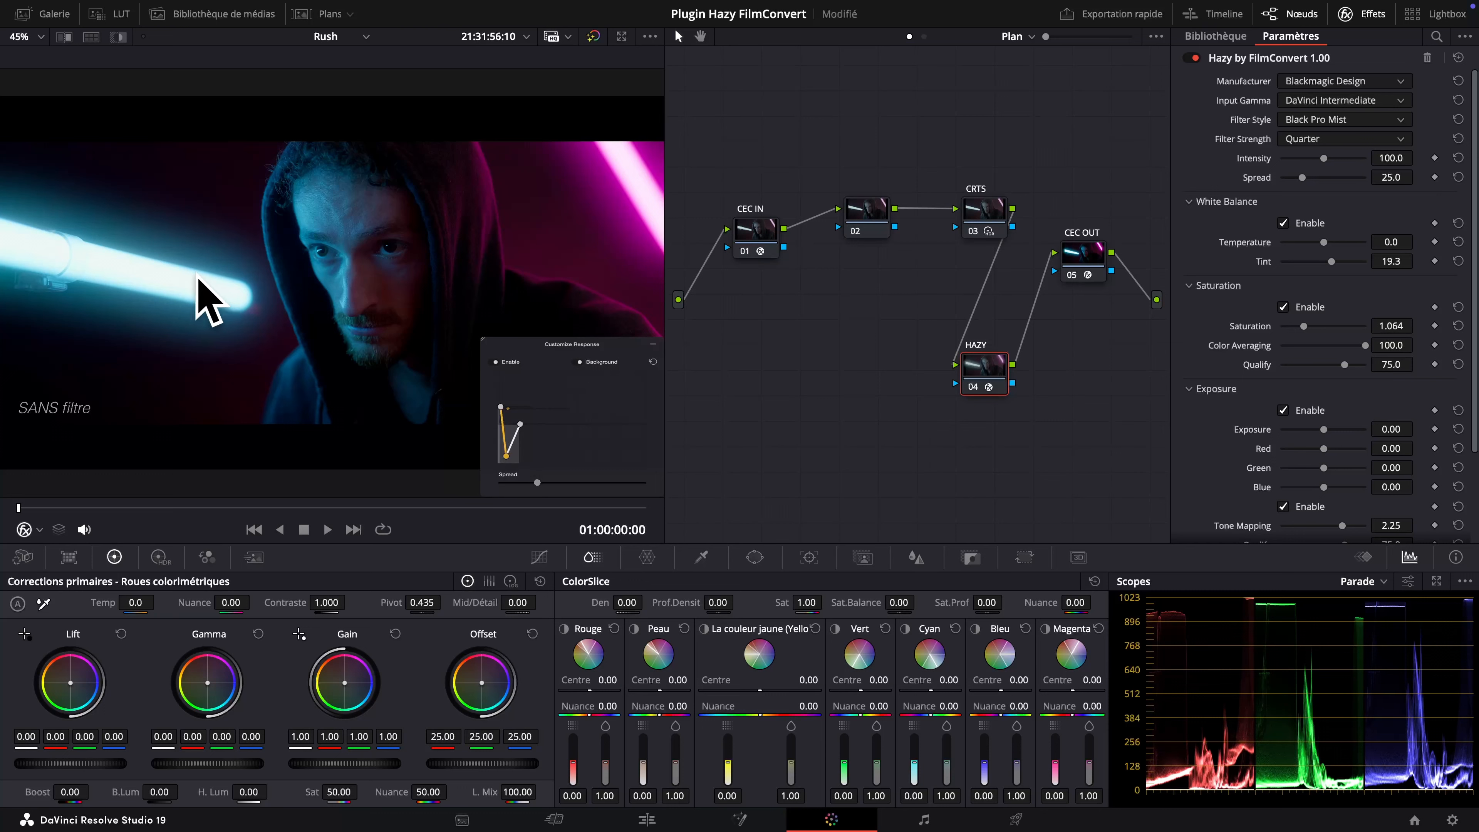
key(ctrl+s)
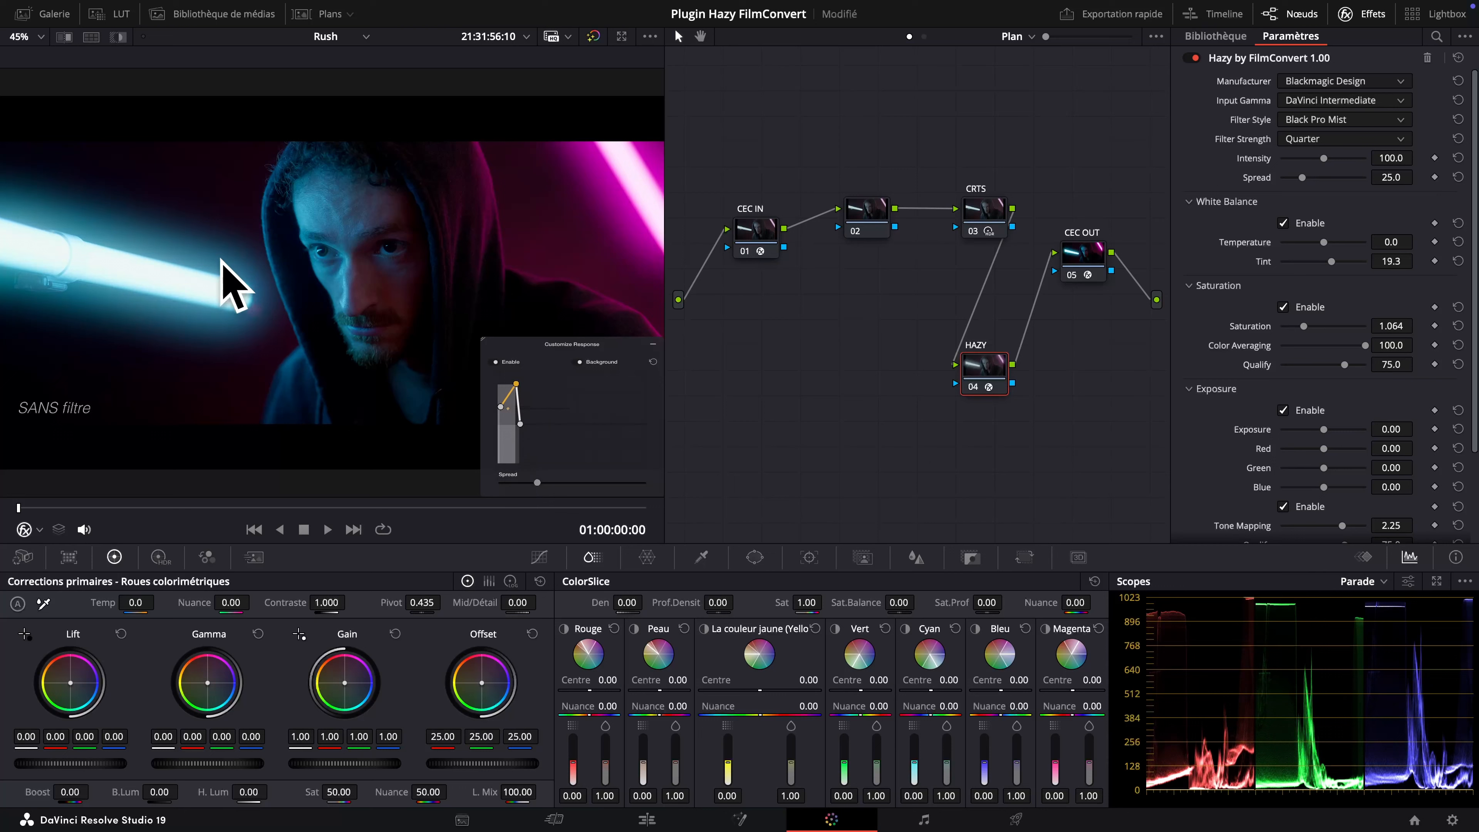
drag(515, 379, 511, 408)
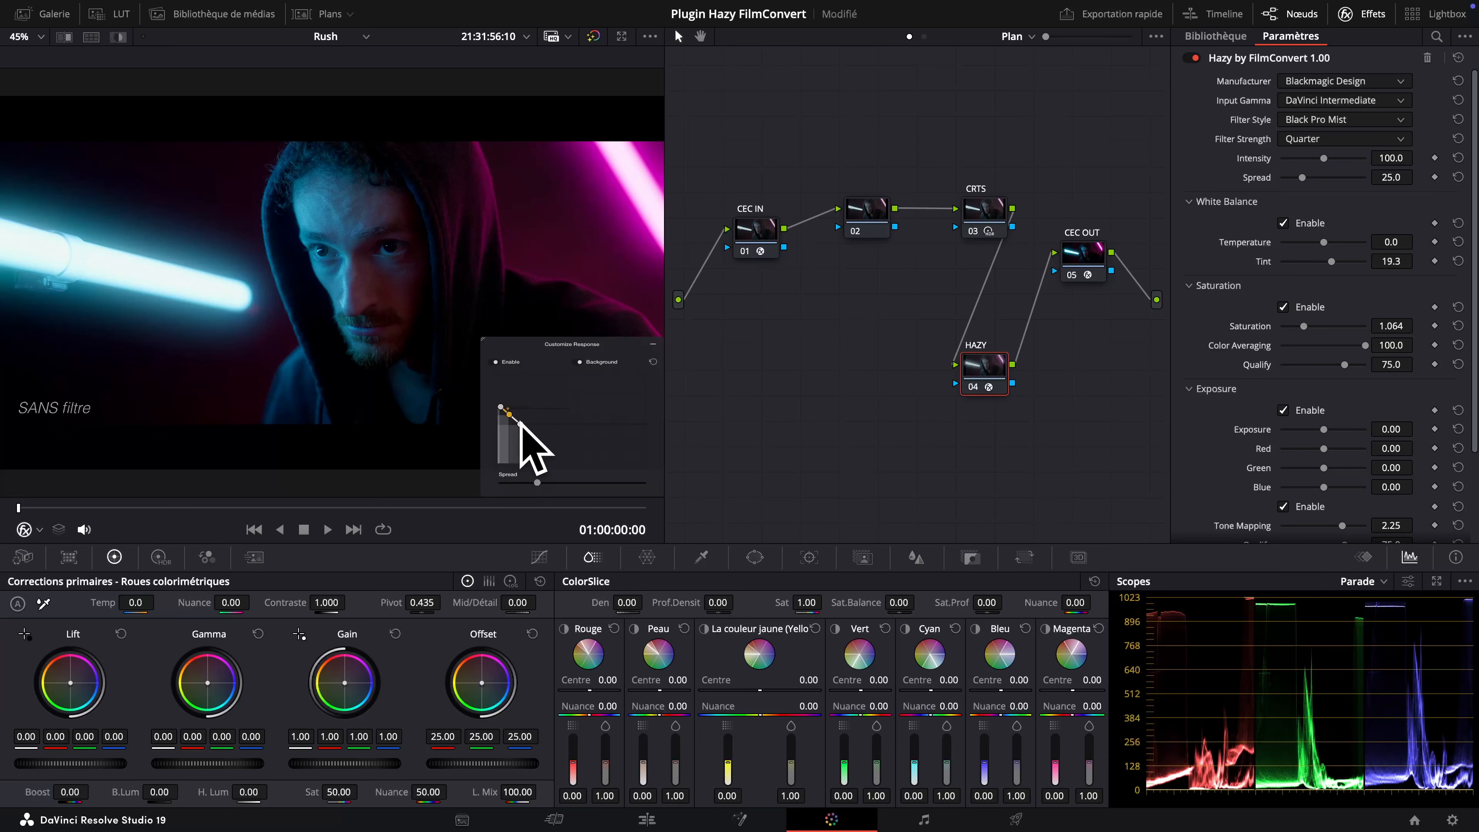
- Try flattening the response curve by moving its end point outward and its start point down, reset the graph, and leave the full-screen view
mouse_move(523, 424)
mouse_down()
mouse_move(555, 432)
mouse_move(543, 426)
mouse_up()
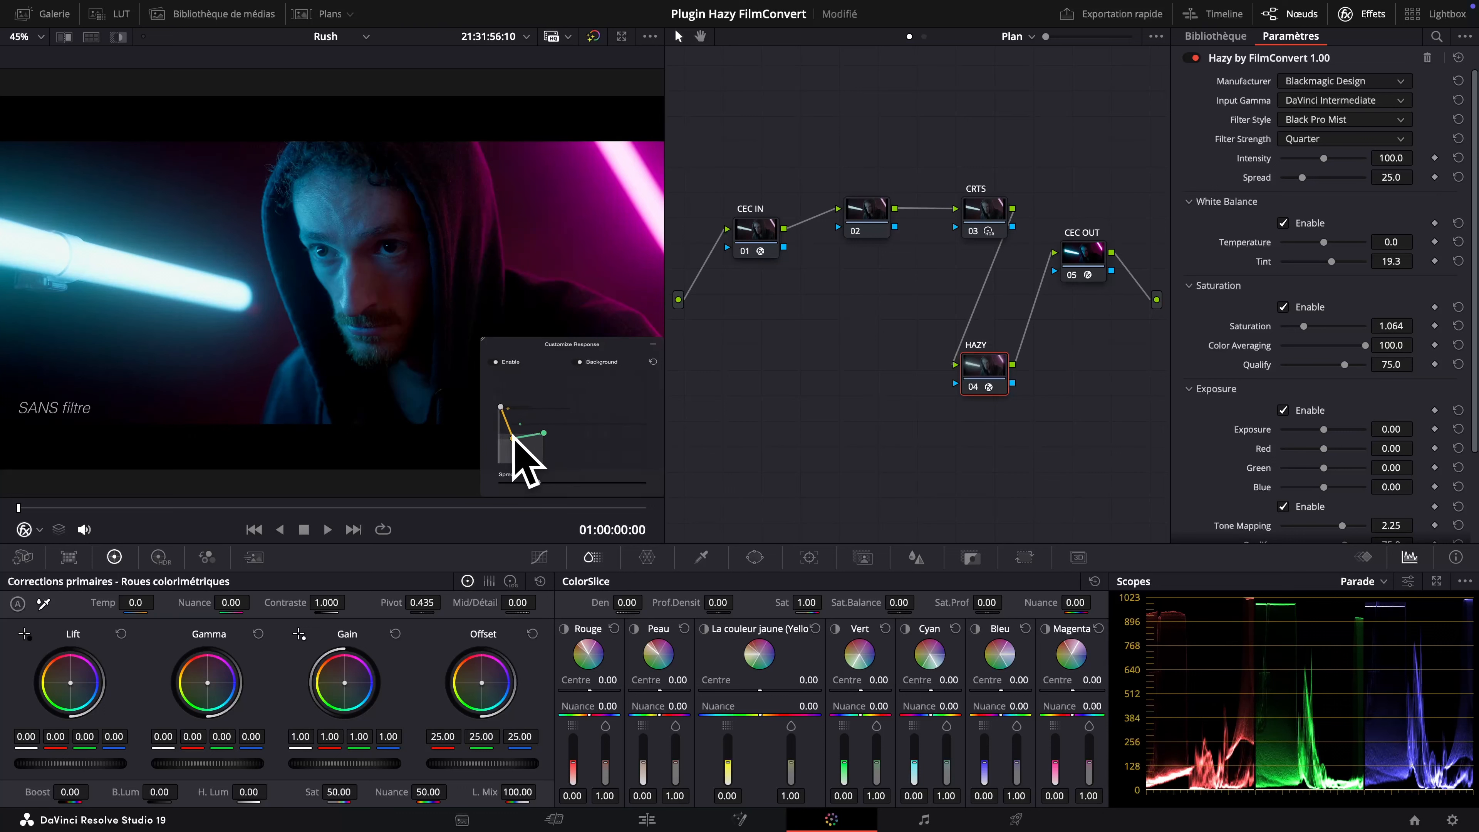
drag(500, 404, 512, 443)
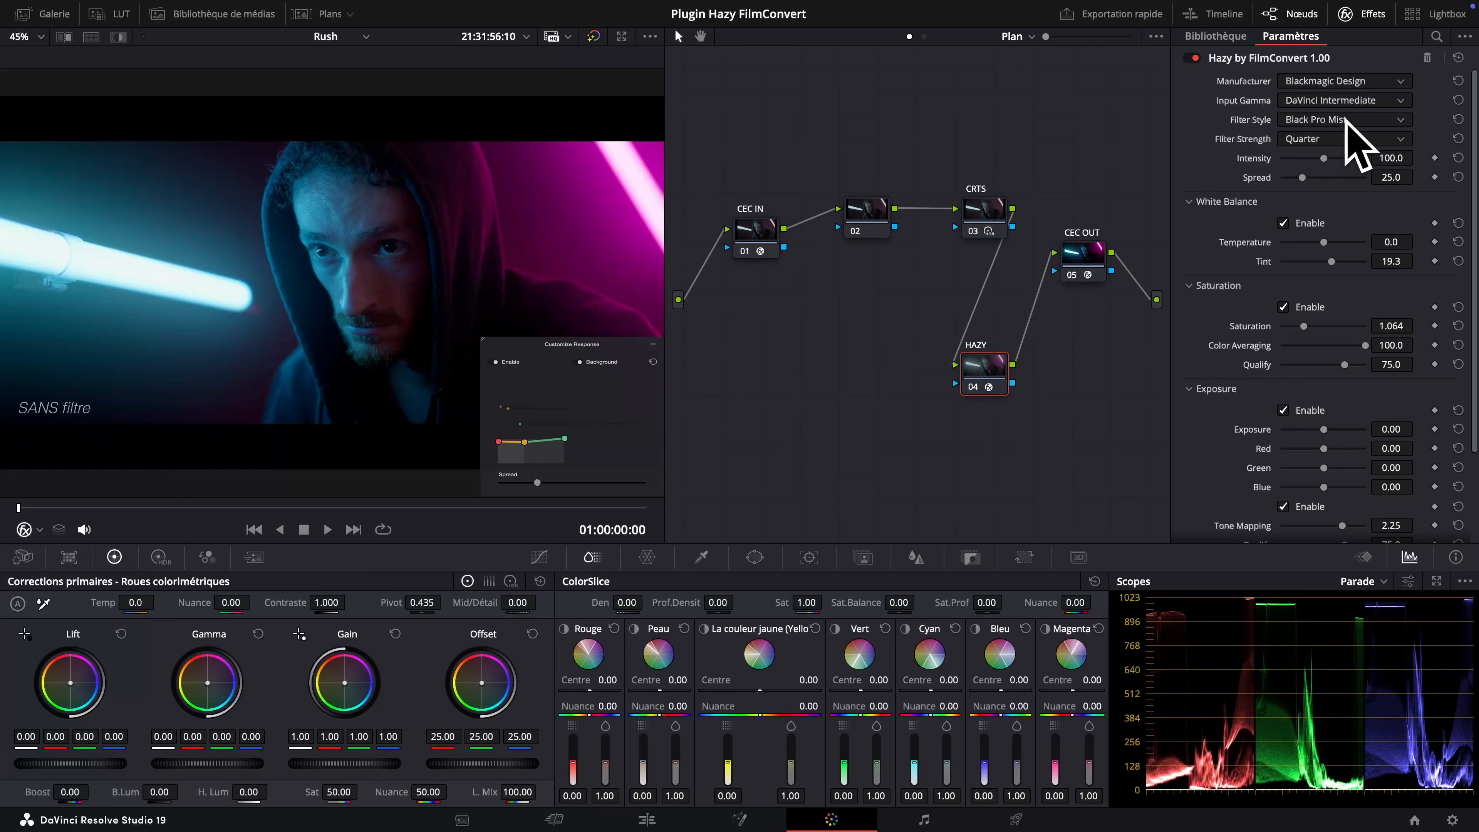
click(653, 362)
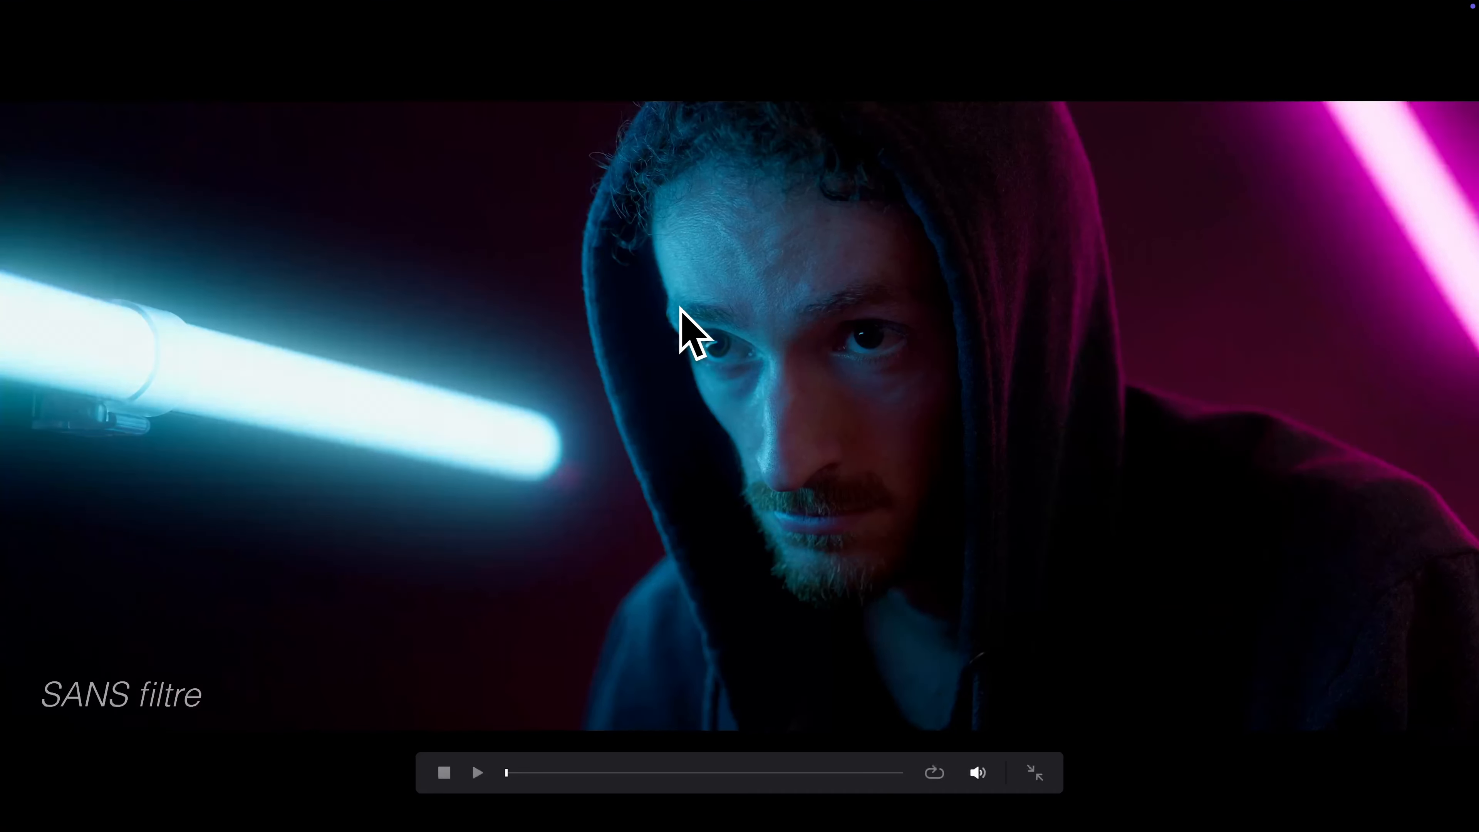
key(Escape)
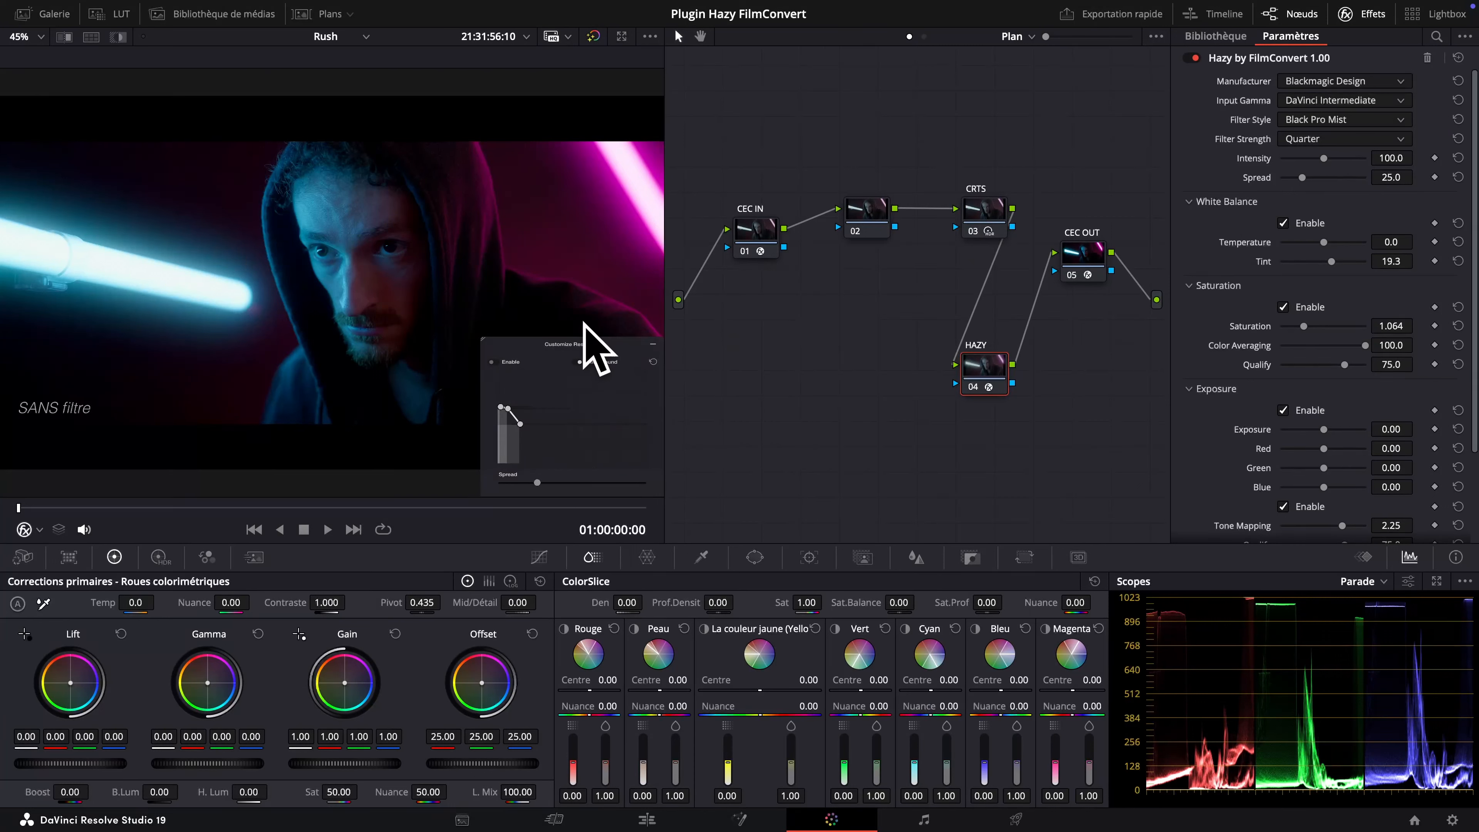
- Collapse the Customize Response graph over the viewer image and open the Filter Style choices
click(653, 344)
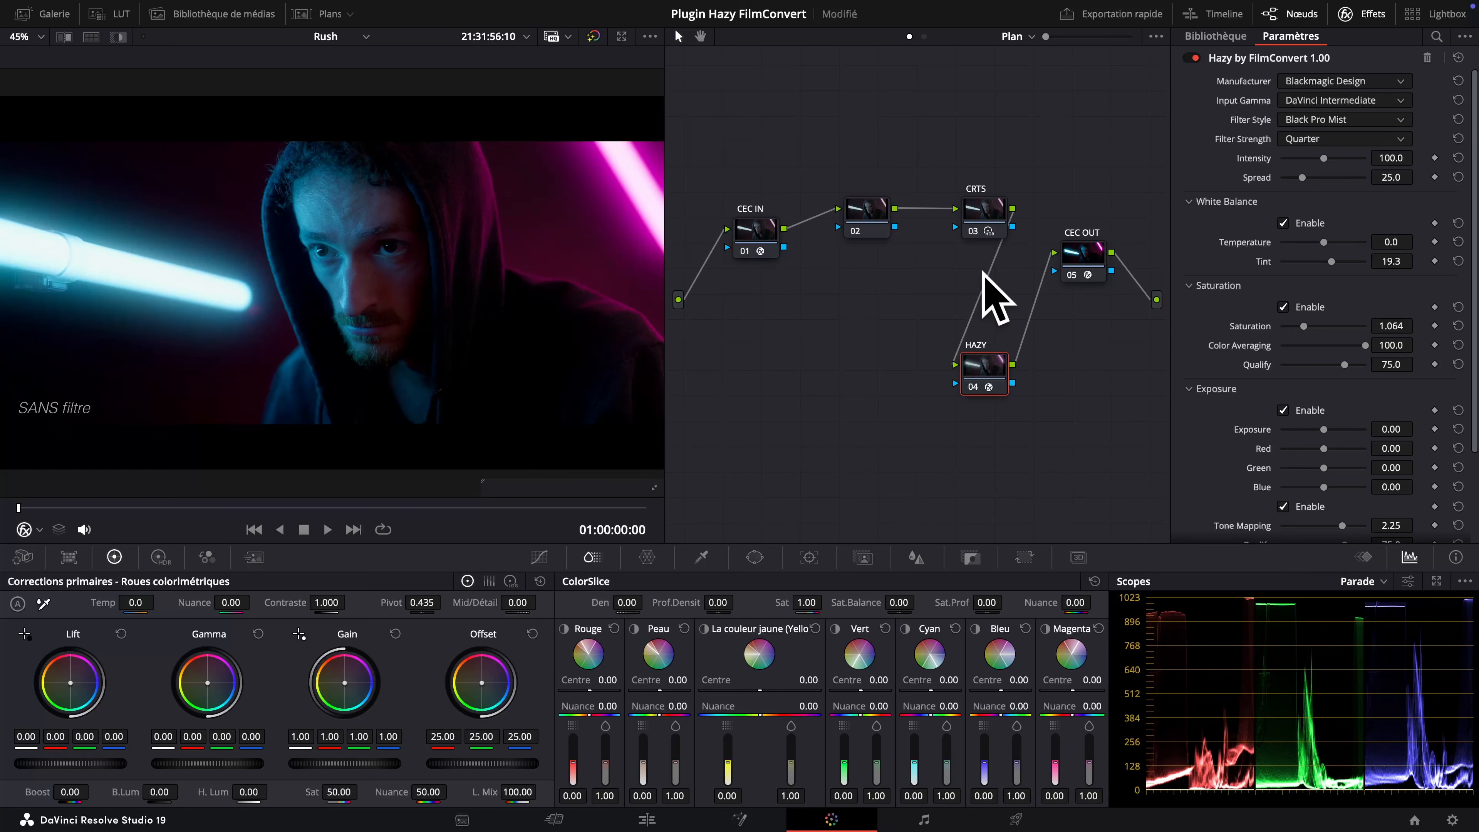
click(1326, 119)
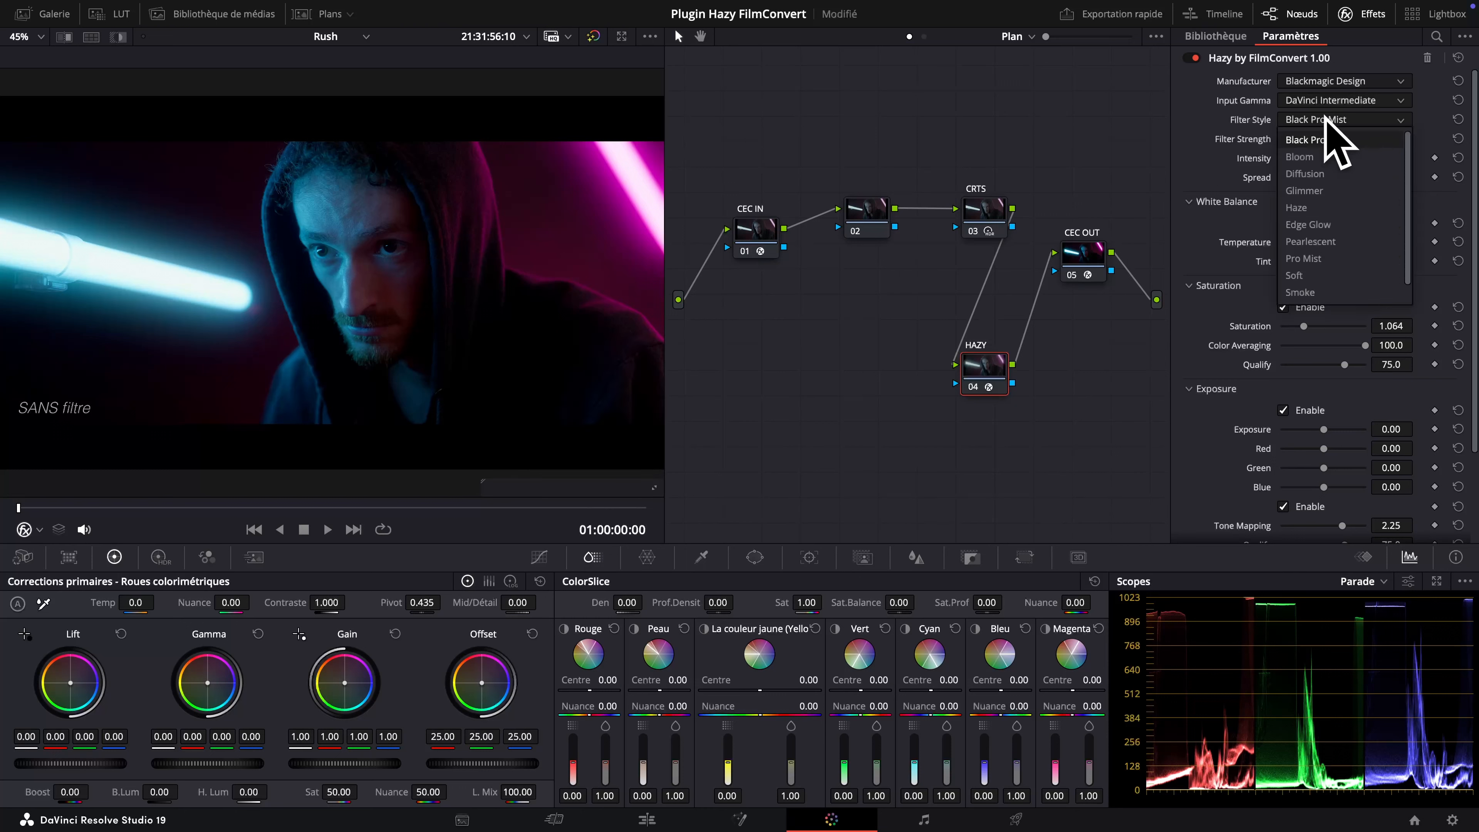